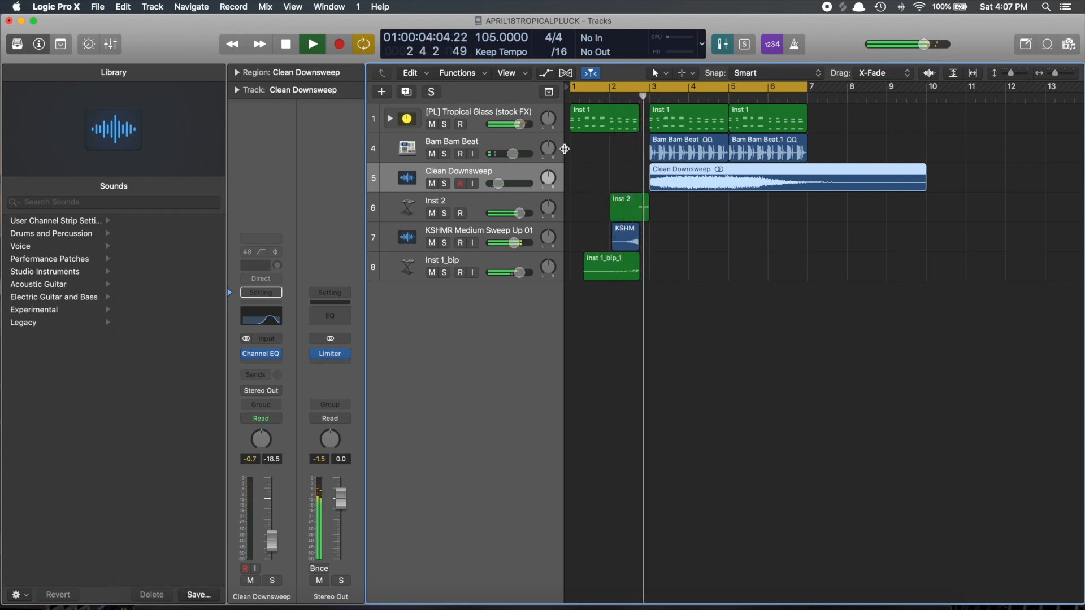
pyautogui.keyDown('shift'); pyautogui.click(518, 148); pyautogui.keyUp('shift')
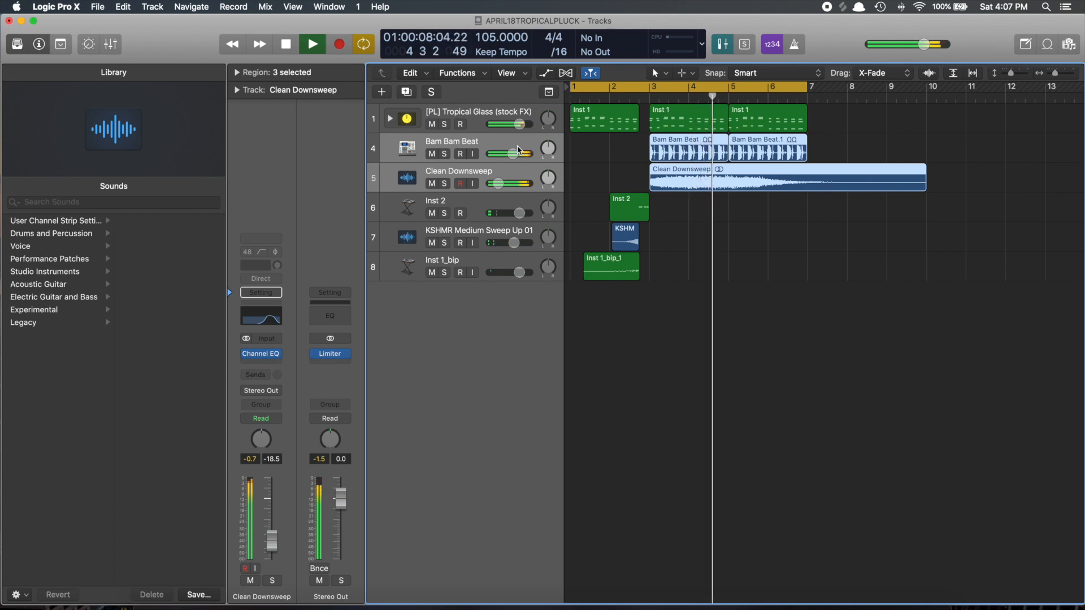
pyautogui.hotkey('ctrl', 'm')
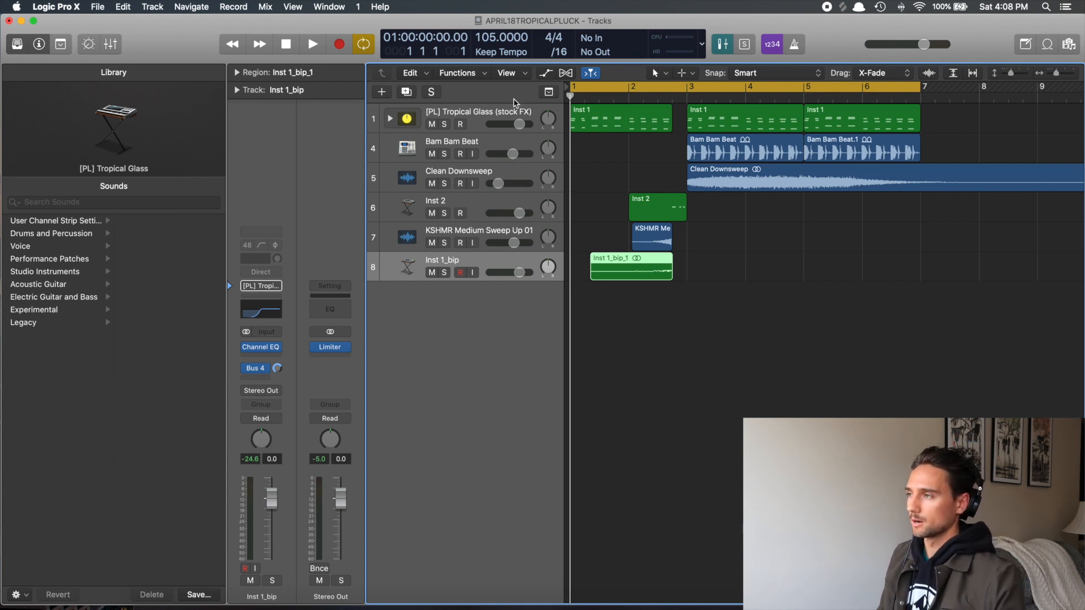
# Look inside the Tropical Glass track stack, collapse it again, and inspect the Bam Bam Beat and Clean Downsweep tracks.
pyautogui.click(390, 118)
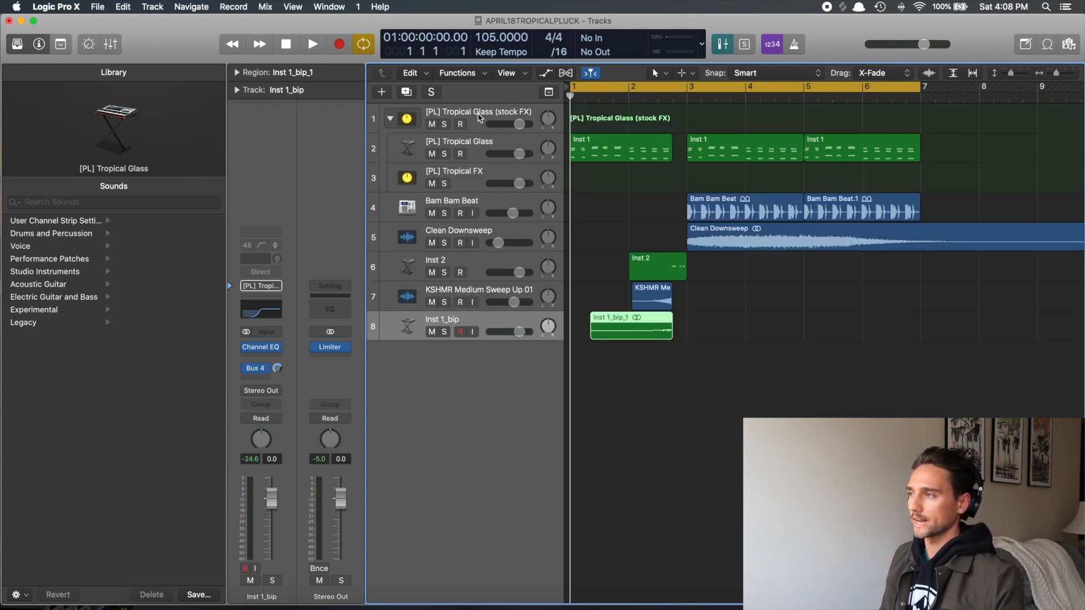
pyautogui.click(479, 117)
pyautogui.click(388, 119)
pyautogui.click(390, 118)
pyautogui.click(474, 143)
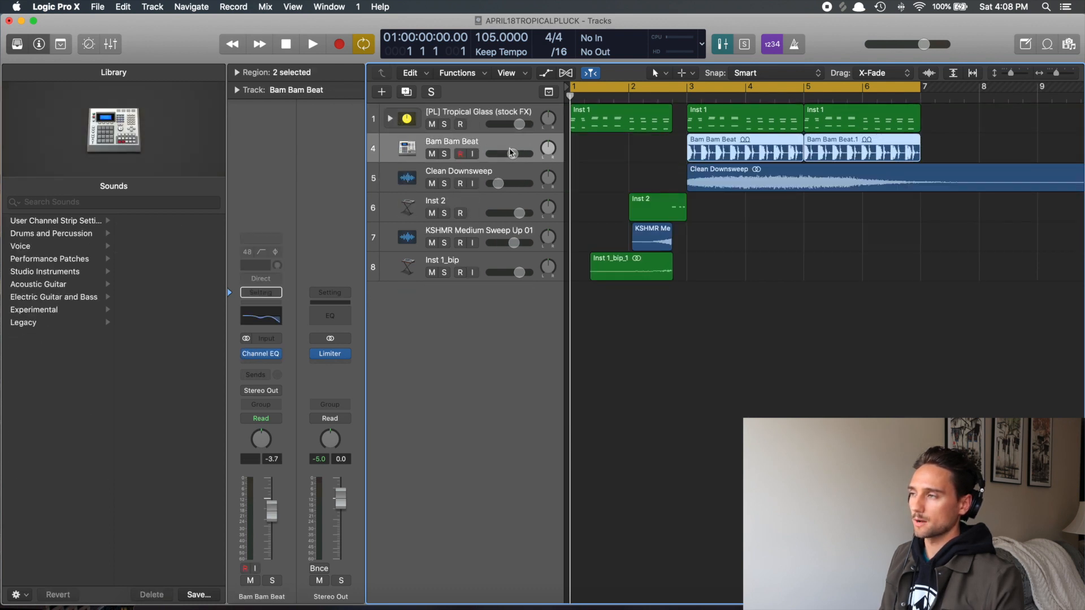
pyautogui.click(688, 185)
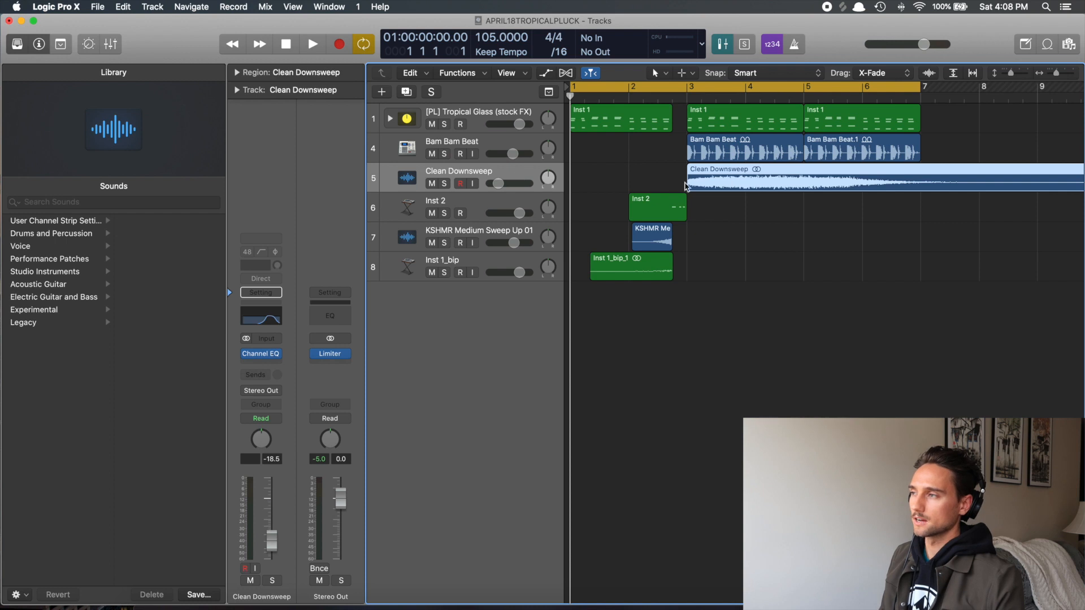
# Rename the Inst 2 track as Snare Roll.
pyautogui.click(510, 208)
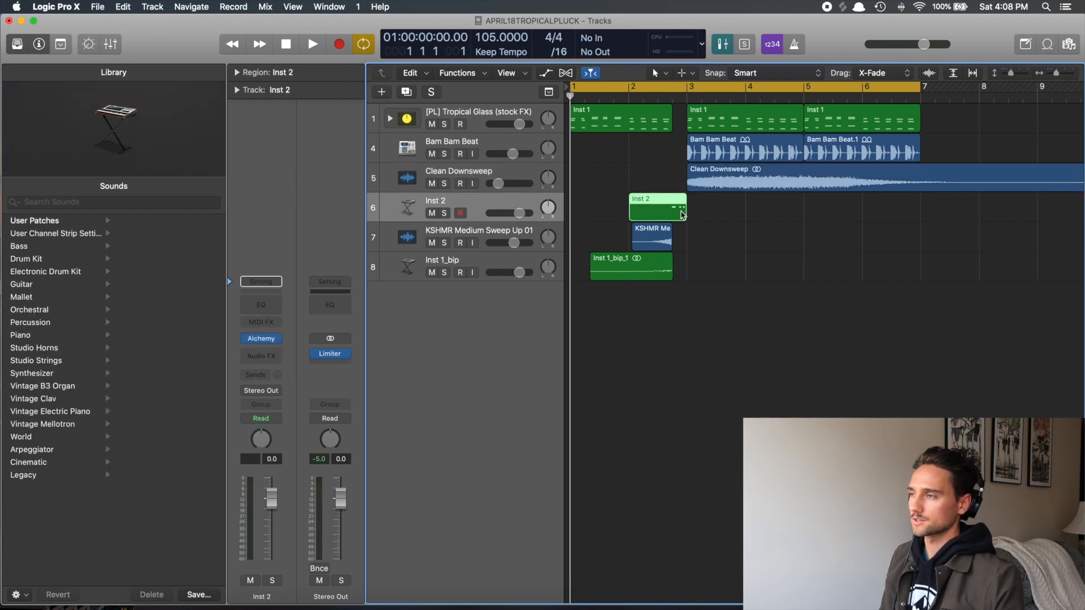
pyautogui.doubleClick(517, 203)
pyautogui.write('Snare')
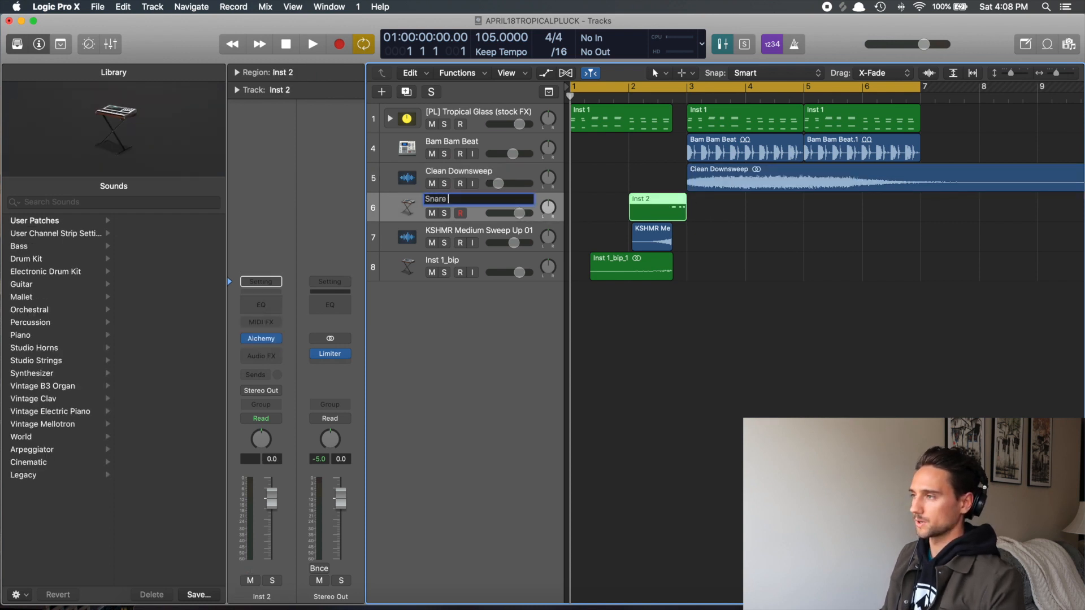
pyautogui.write(' Roll')
pyautogui.press('Return')
# Rename the Inst 1_bip track as Reverse.
pyautogui.click(502, 238)
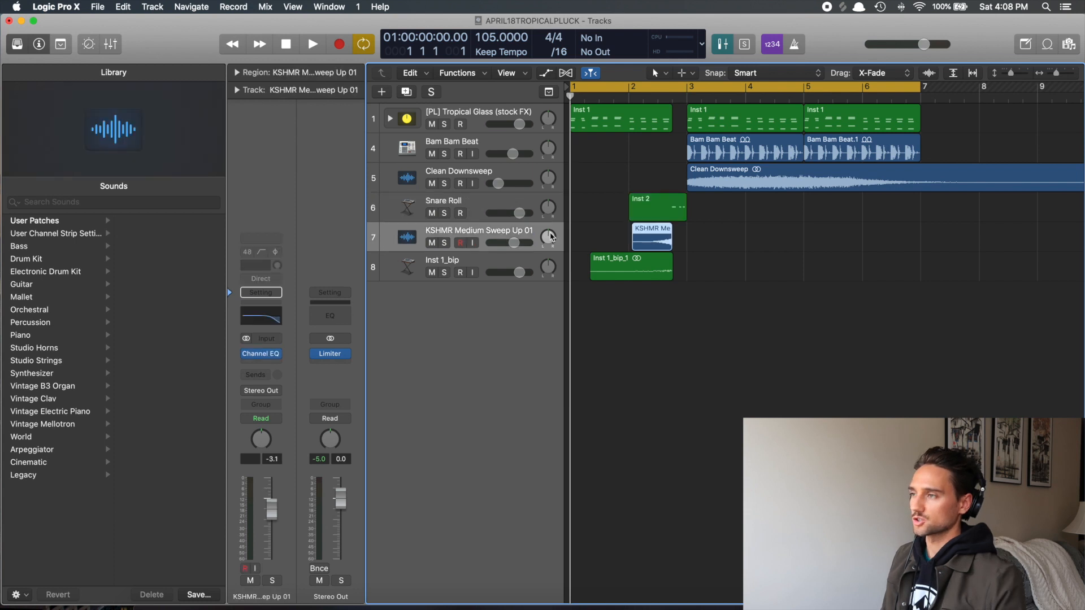
pyautogui.click(495, 264)
pyautogui.doubleClick(481, 261)
pyautogui.write('Reverse')
pyautogui.press('Return')
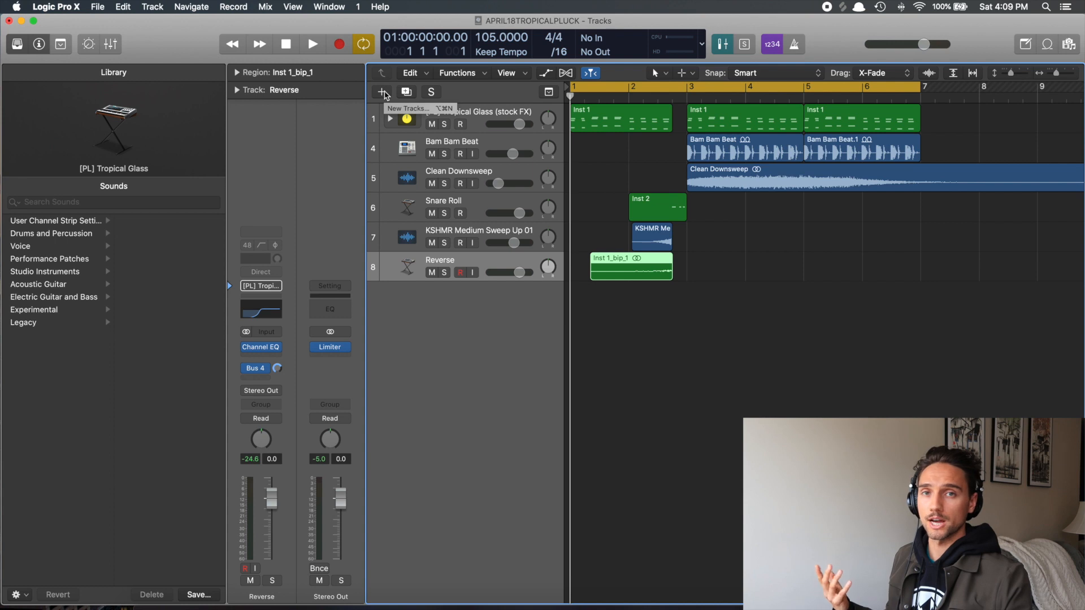
# Create one new software instrument track and load Alchemy as its instrument.
pyautogui.click(384, 95)
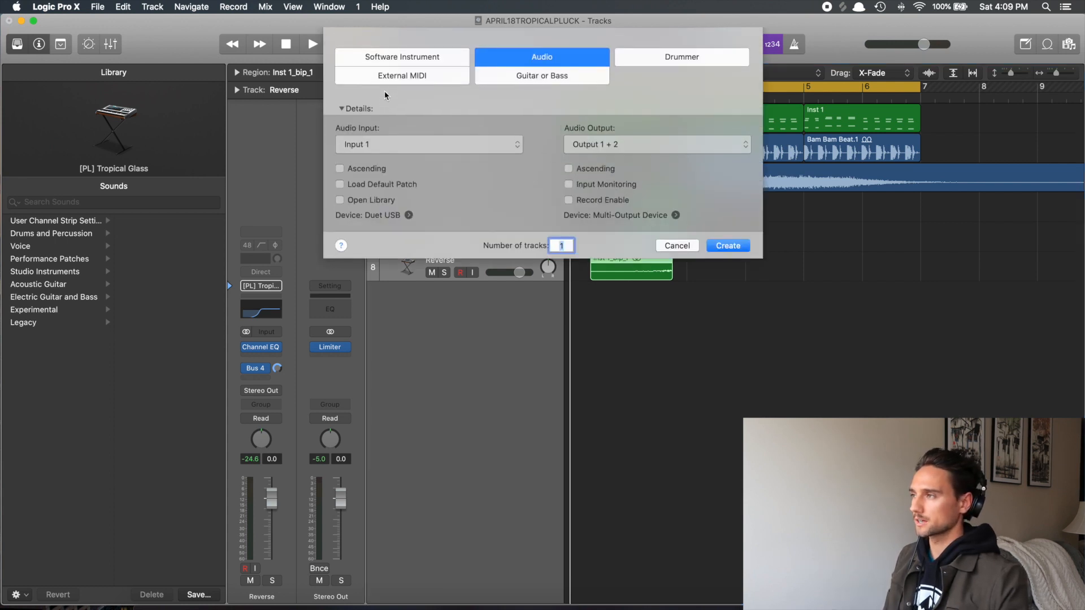
pyautogui.press('super+Left')
pyautogui.press('Return')
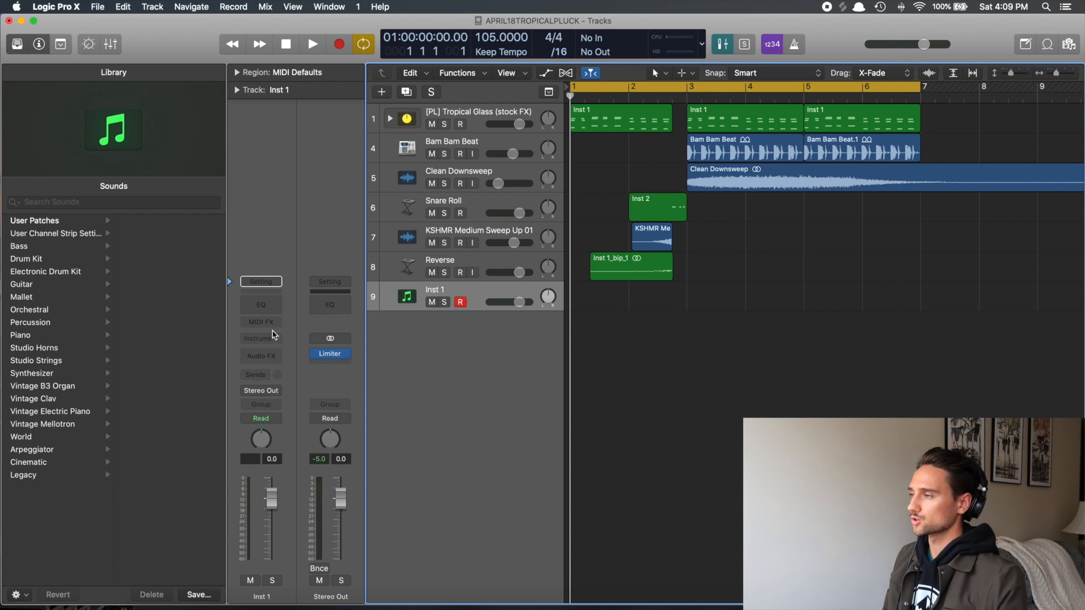
pyautogui.click(270, 338)
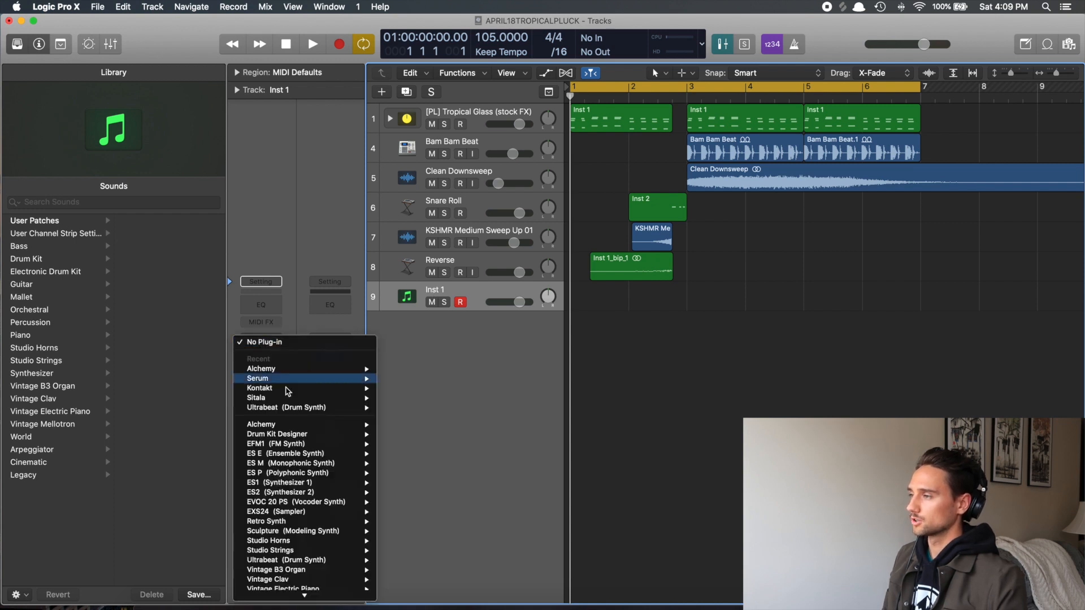
pyautogui.moveTo(285, 427)
pyautogui.click(404, 426)
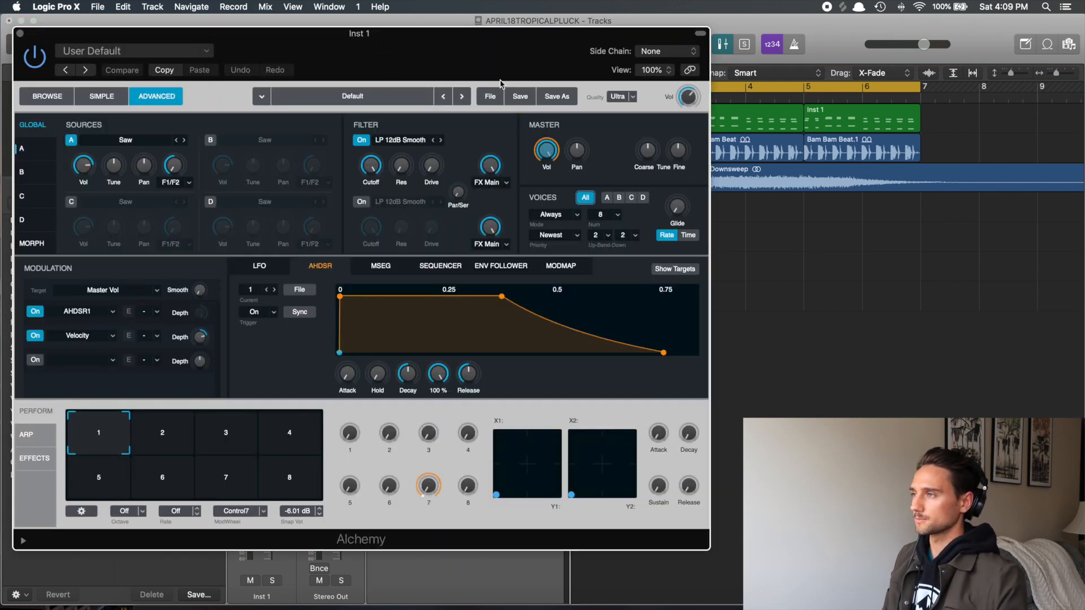
# Initialize the Alchemy preset and set its quality to Ultra.
pyautogui.click(496, 97)
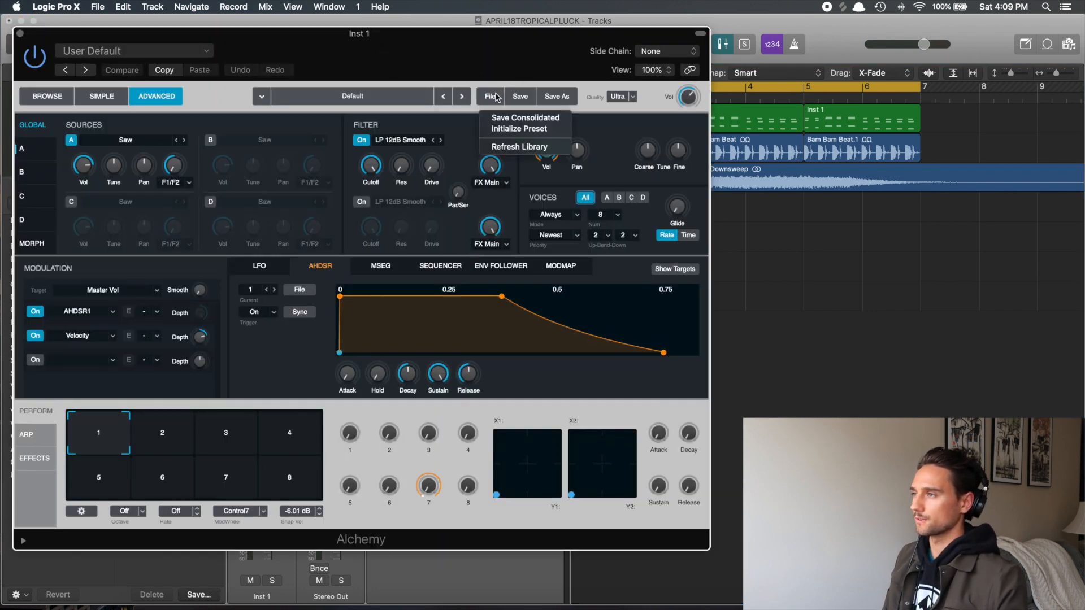
pyautogui.click(504, 127)
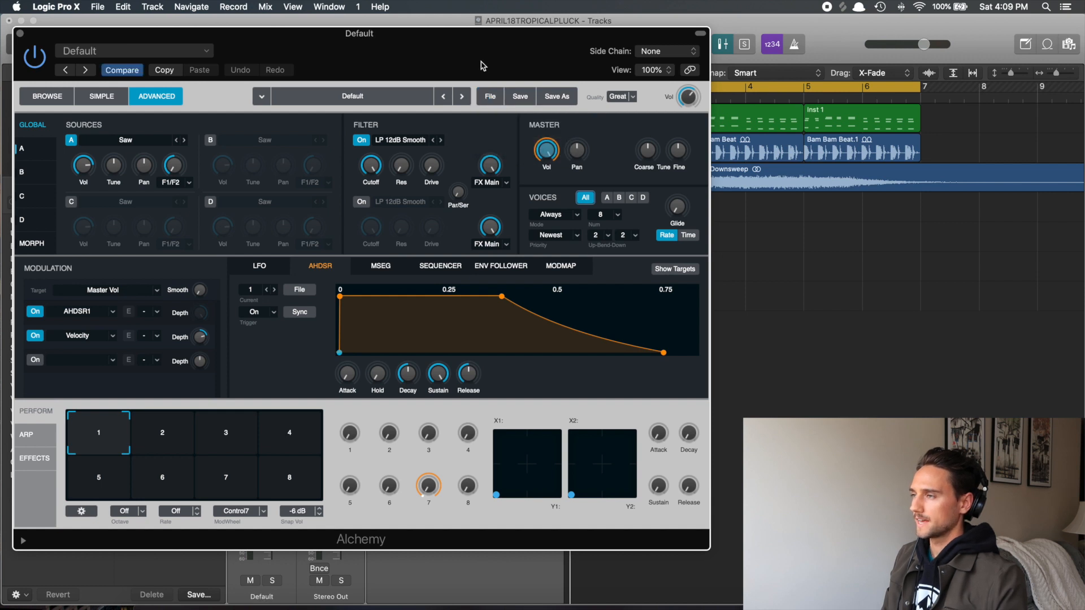
pyautogui.click(620, 100)
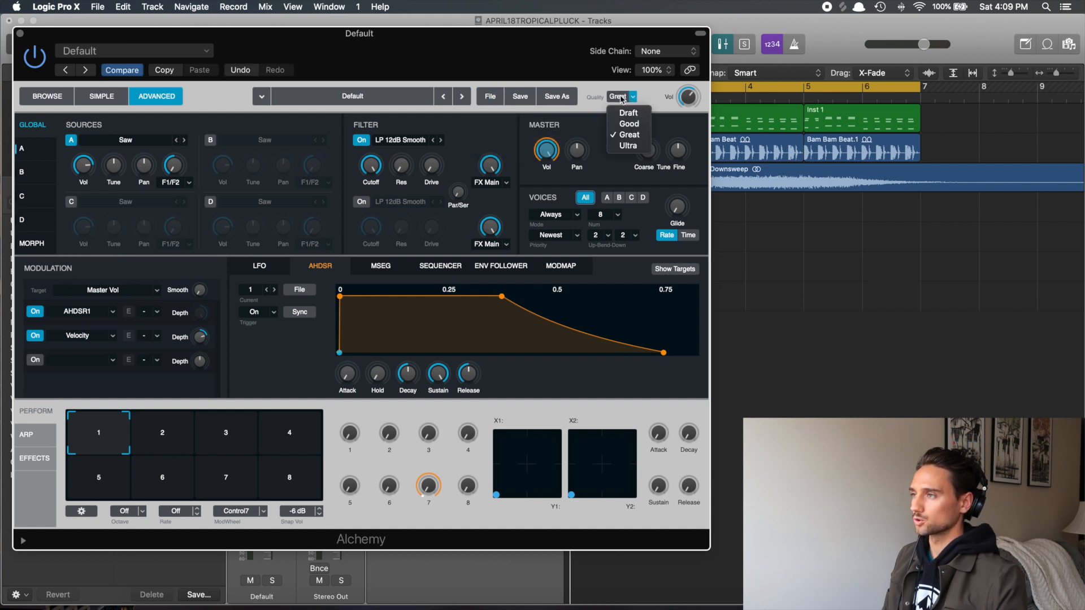
pyautogui.click(627, 148)
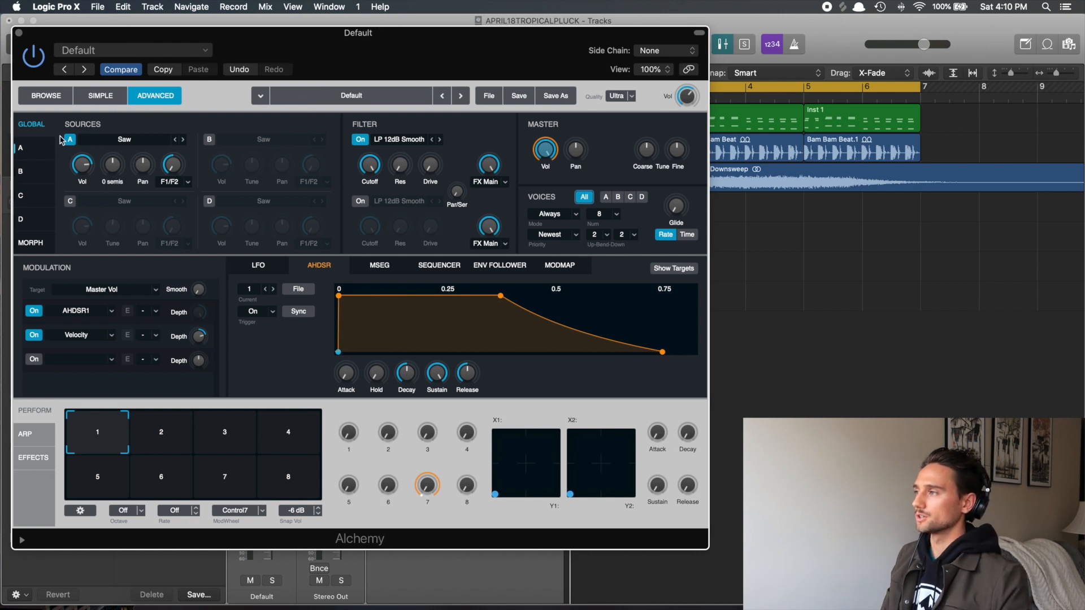
# Load the Basic Sine VA waveform into source A, and solo the new track for playback.
pyautogui.click(27, 153)
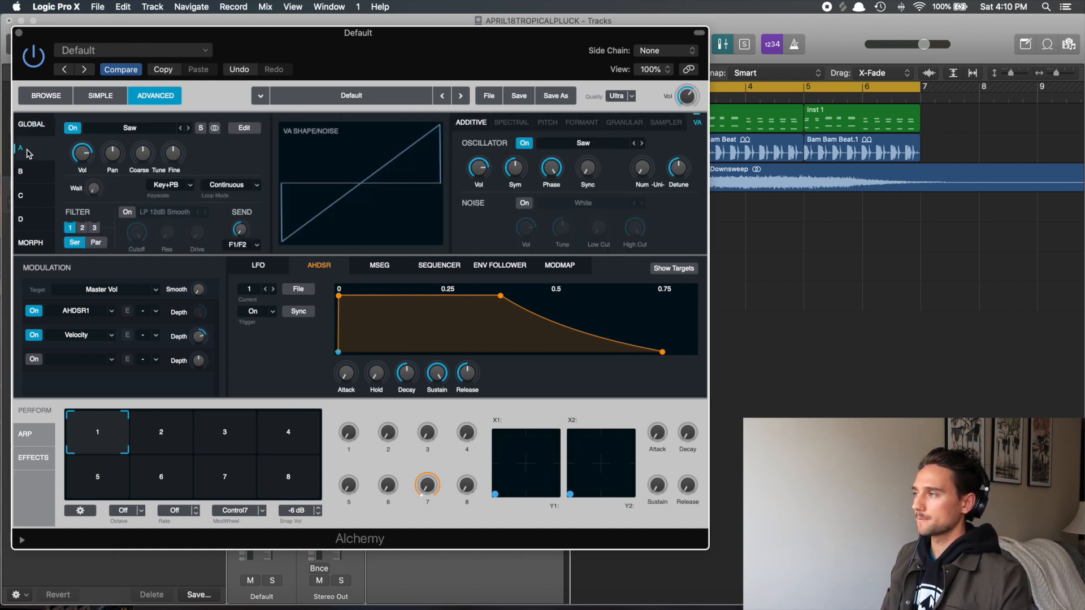
pyautogui.click(134, 131)
pyautogui.moveTo(135, 158)
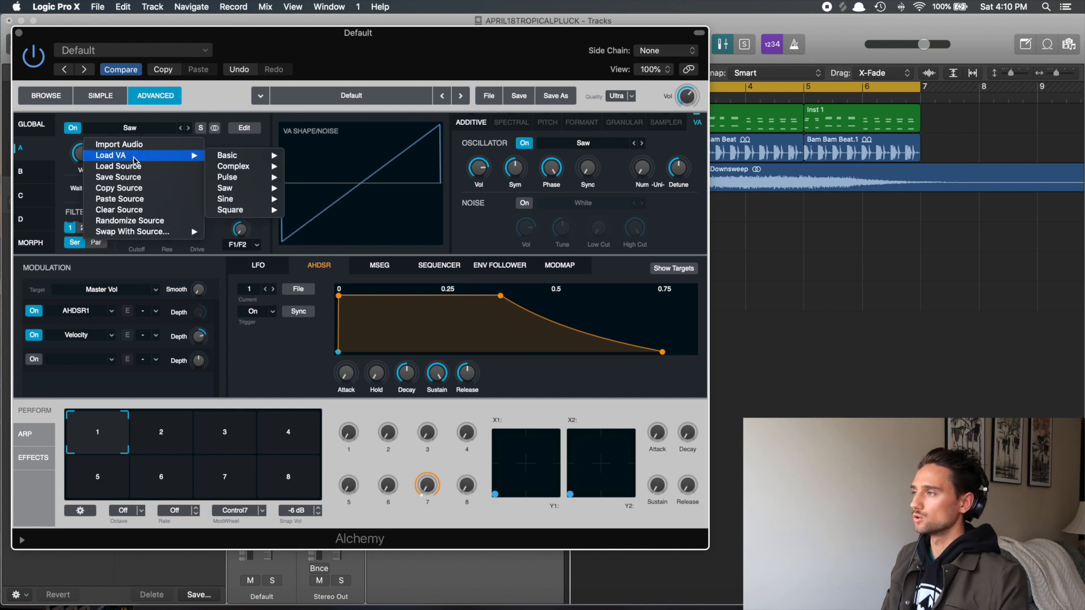
pyautogui.moveTo(242, 158)
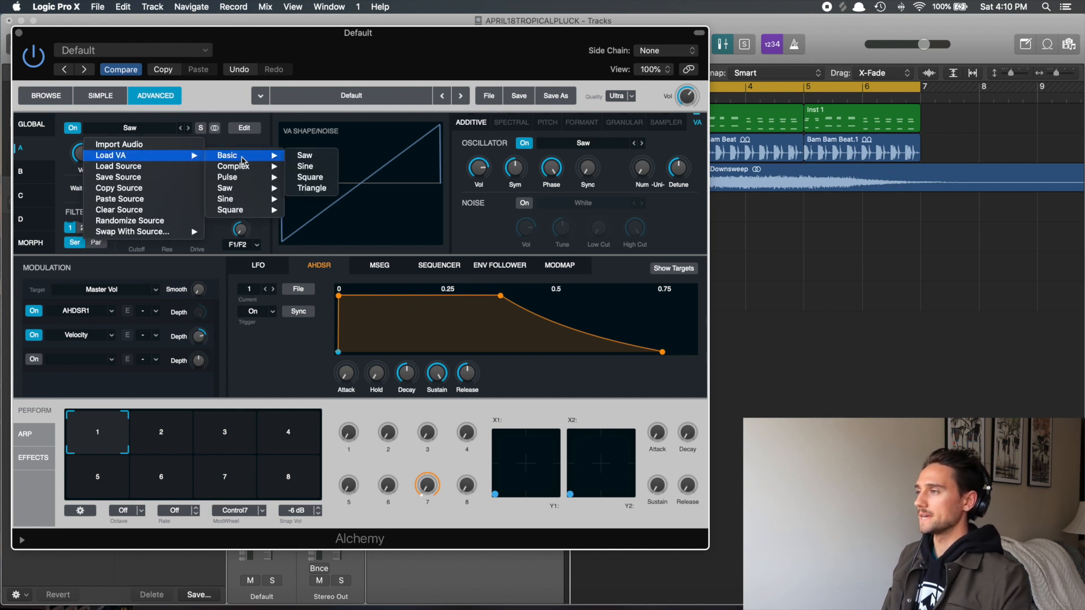
pyautogui.click(321, 166)
pyautogui.press('s')
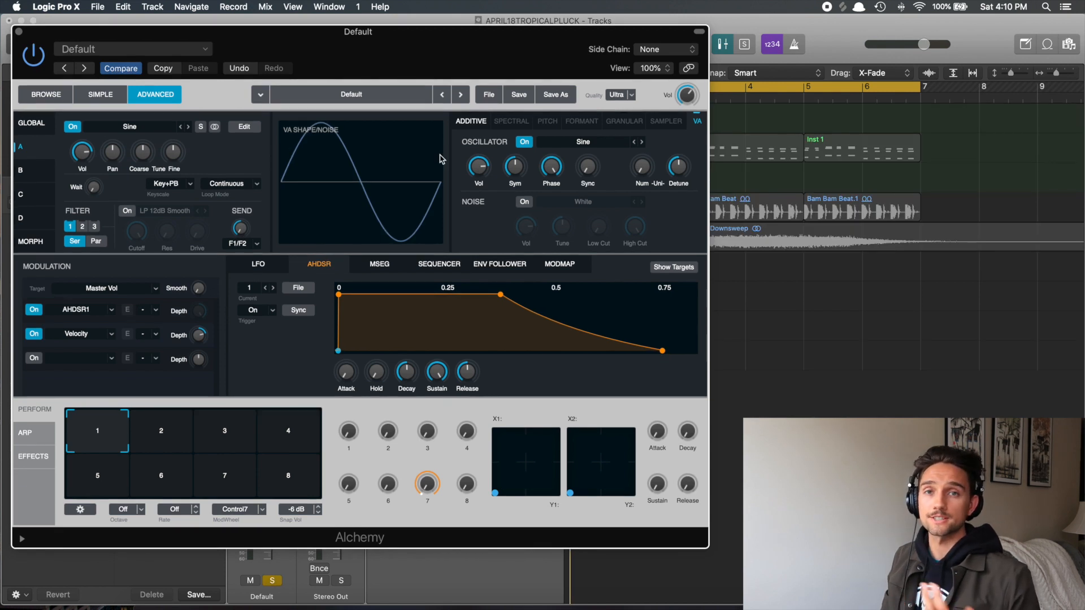
pyautogui.press('space')
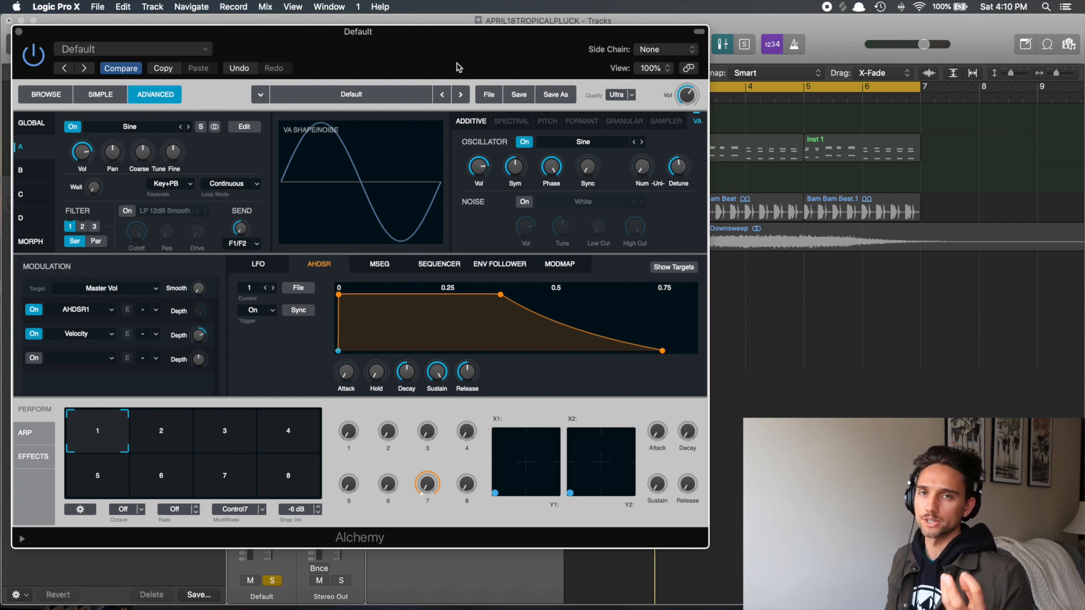
# Turn on source B and open its audio import browser.
pyautogui.click(25, 172)
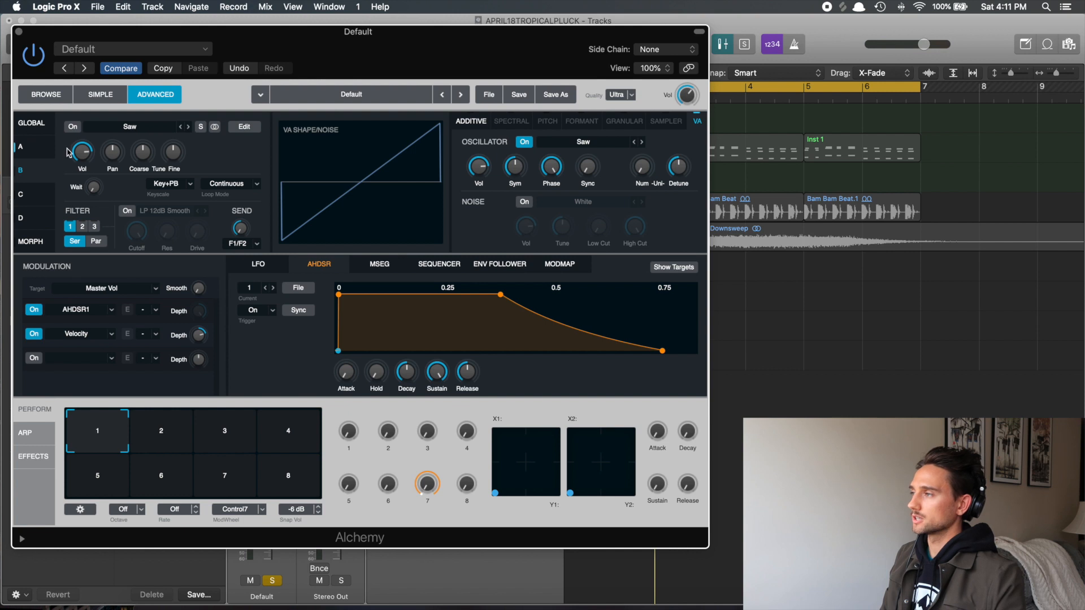
pyautogui.click(73, 128)
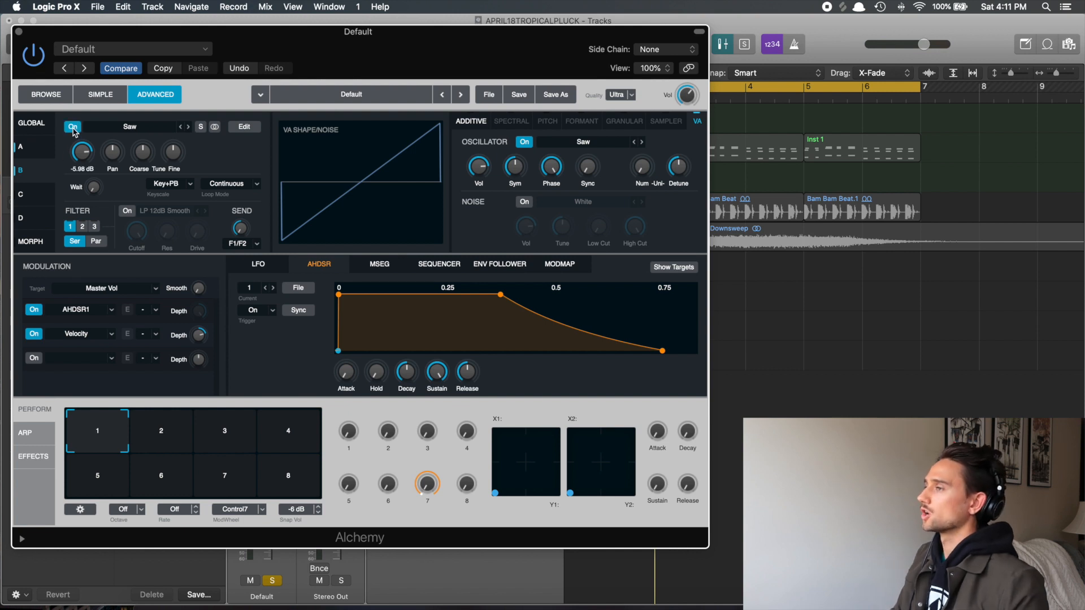
pyautogui.click(131, 127)
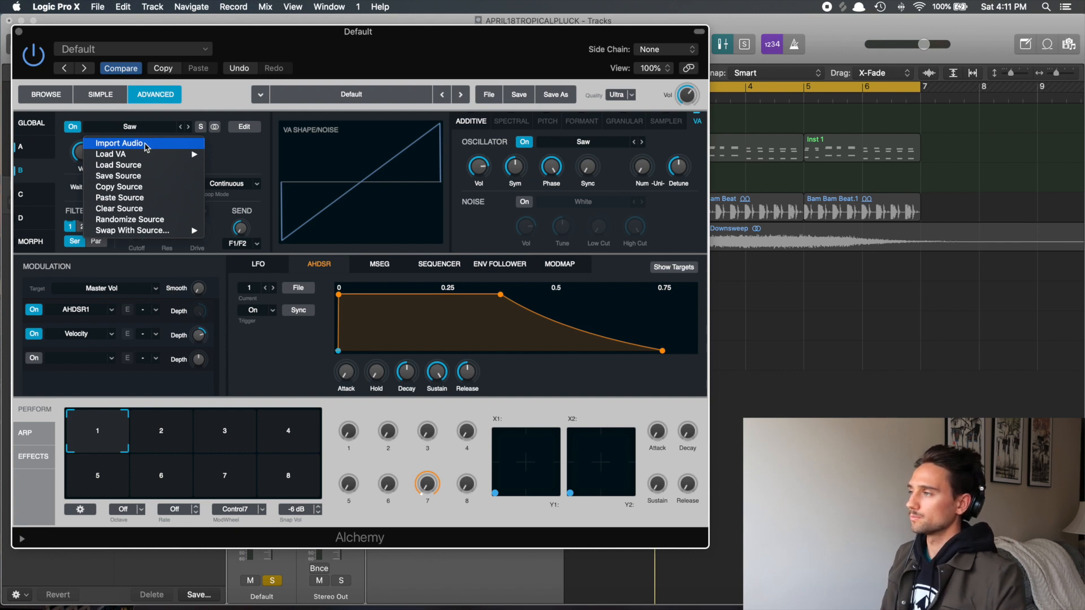
pyautogui.click(119, 144)
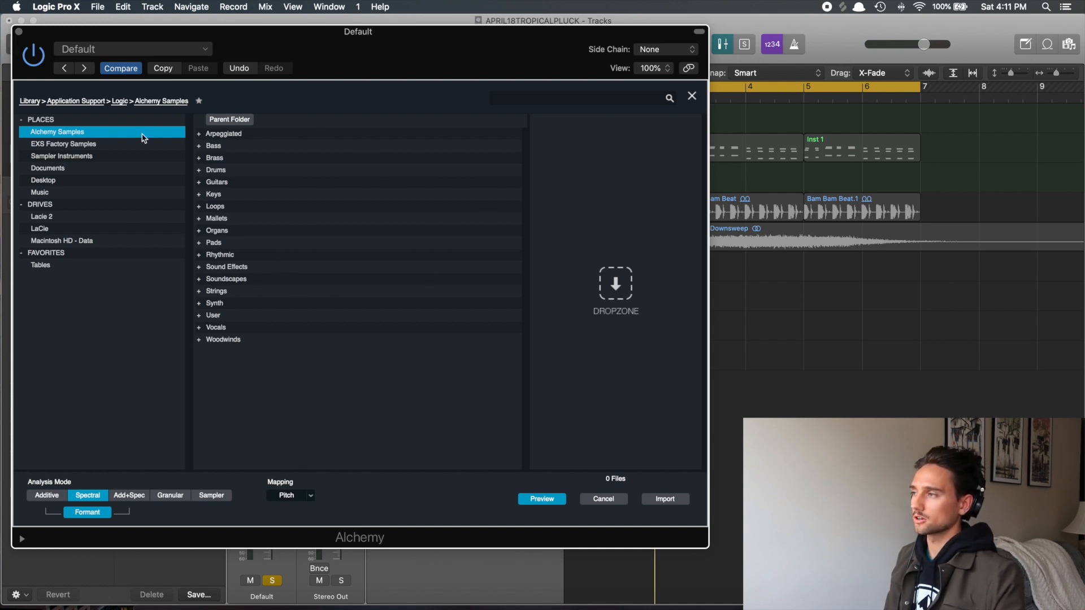
# Browse the Alchemy Samples to Sound Effects > Foley > Water Jug > Water Jug Hit.
pyautogui.click(213, 161)
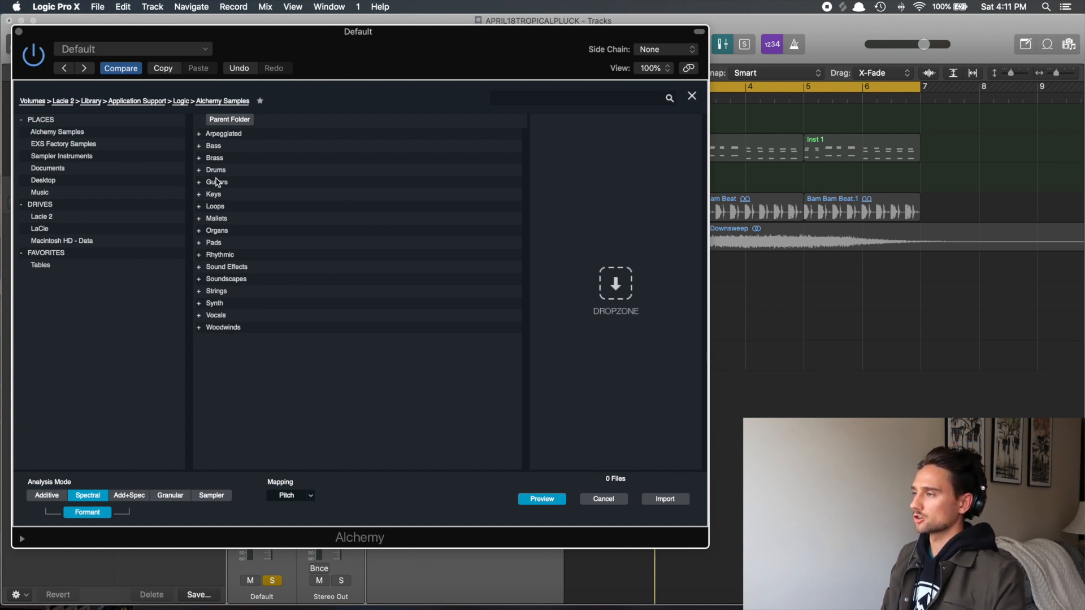
pyautogui.doubleClick(224, 267)
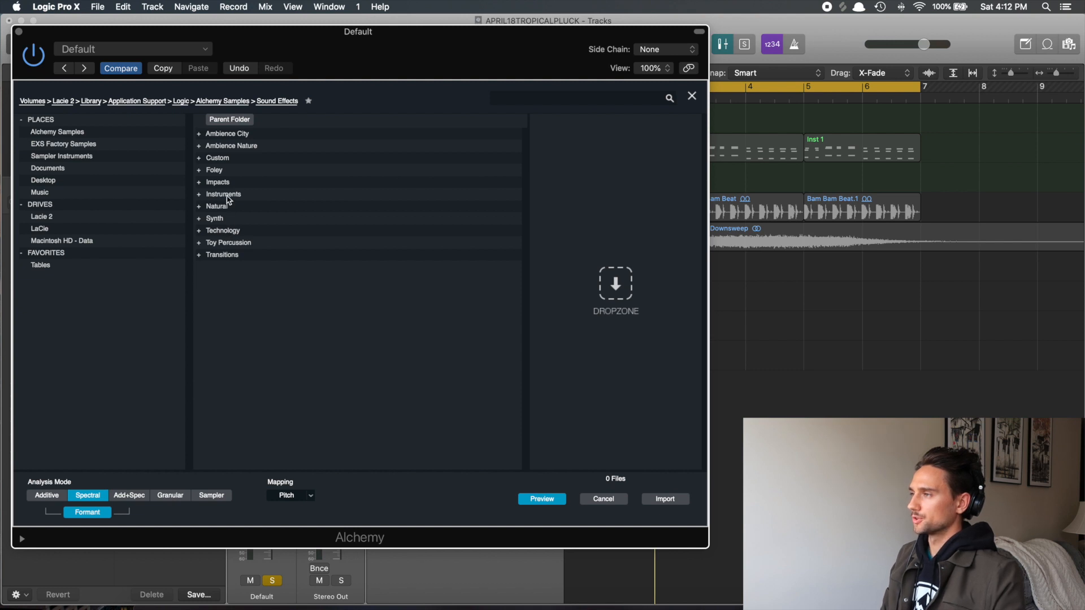
pyautogui.doubleClick(216, 171)
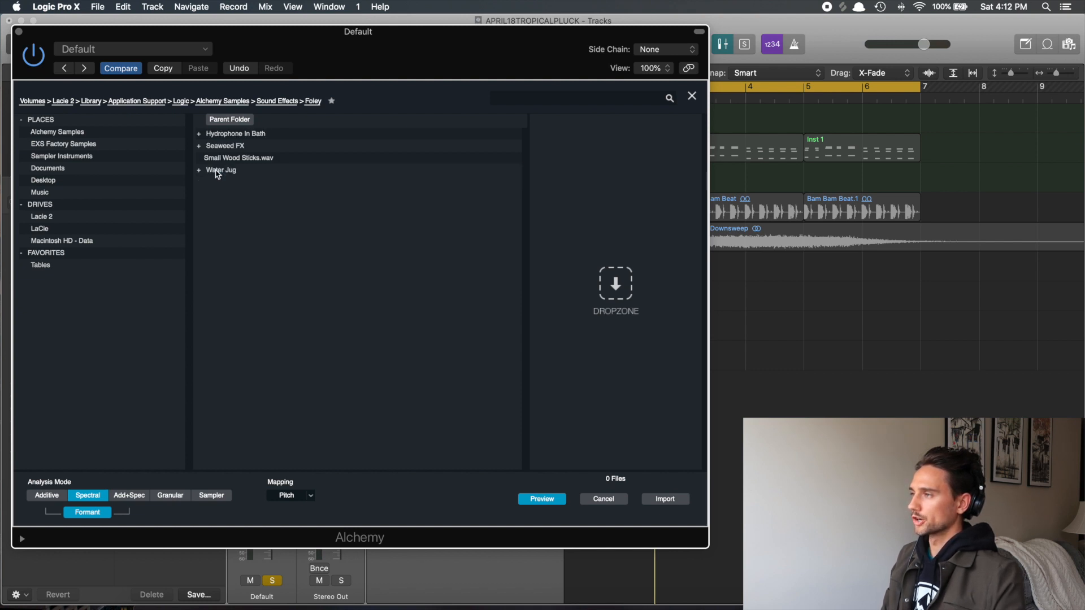
pyautogui.doubleClick(216, 171)
pyautogui.doubleClick(217, 163)
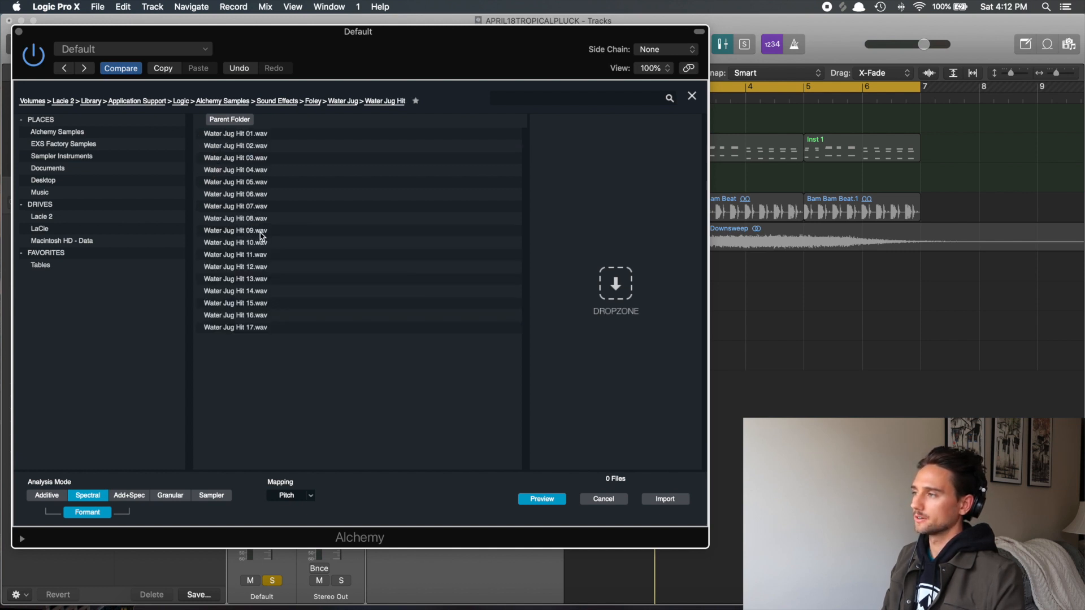
# Import Water Jug Hit 09.wav into source B using the Sampler analysis mode.
pyautogui.click(260, 231)
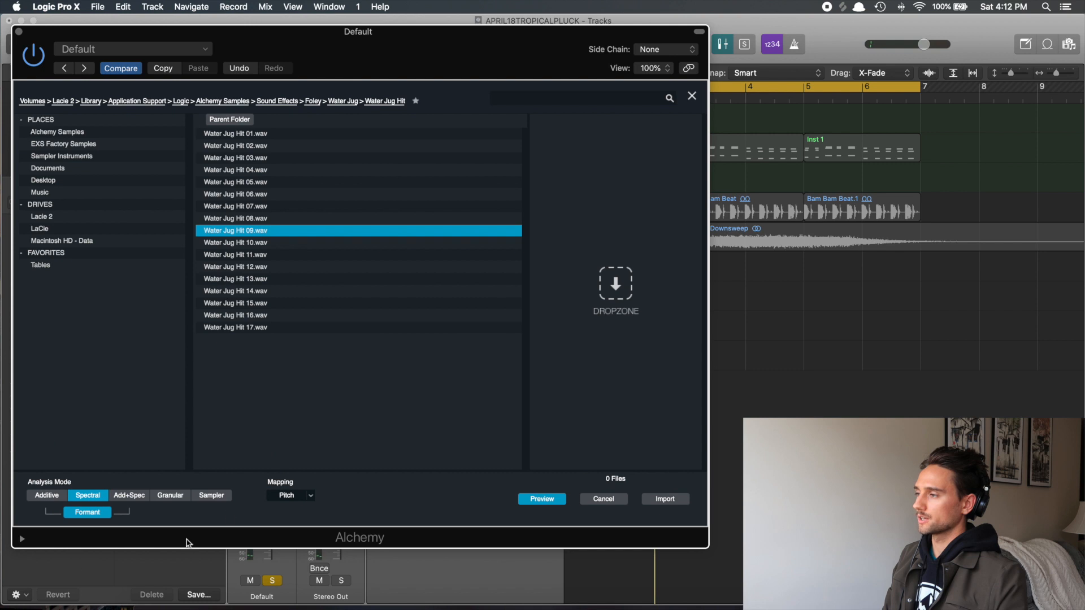
pyautogui.click(217, 497)
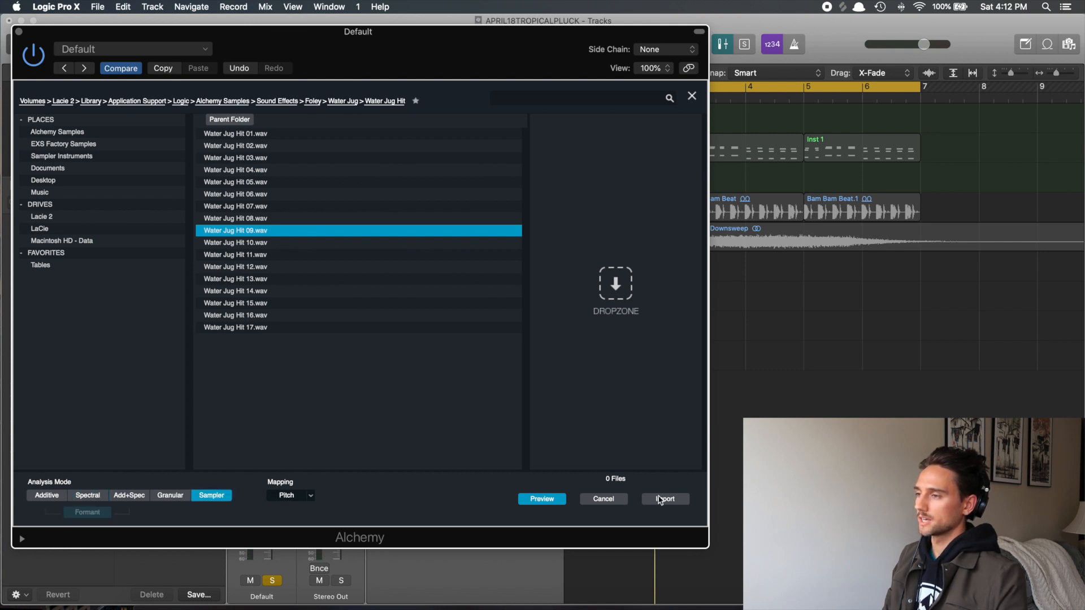
pyautogui.click(664, 499)
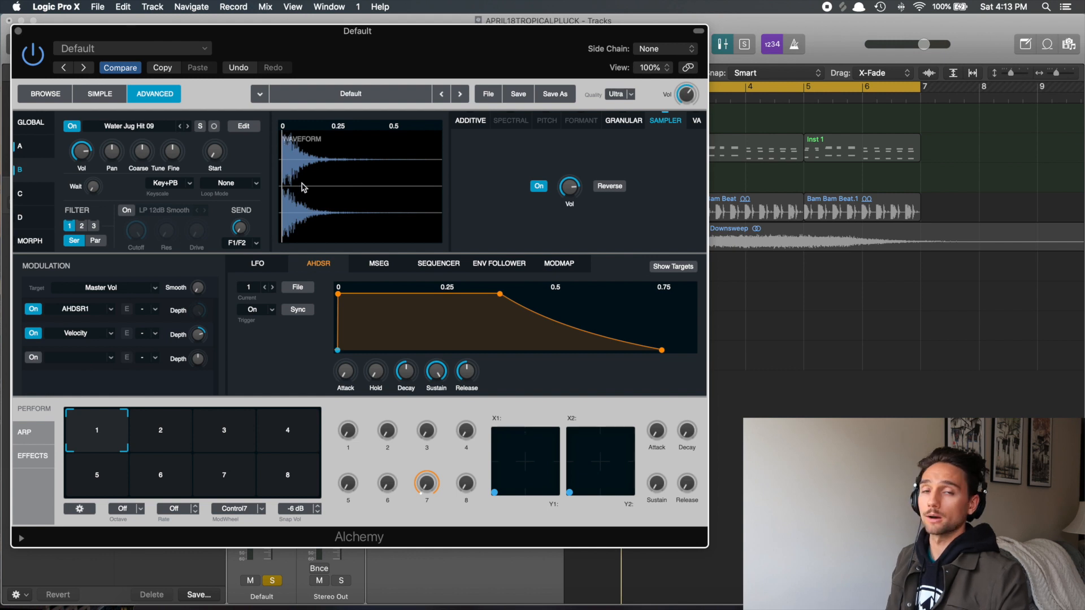
# Move the start point of source B's water jug sample slightly into the waveform, past its initial attack.
pyautogui.click(215, 151)
pyautogui.moveTo(215, 151); pyautogui.dragTo(282, 159)
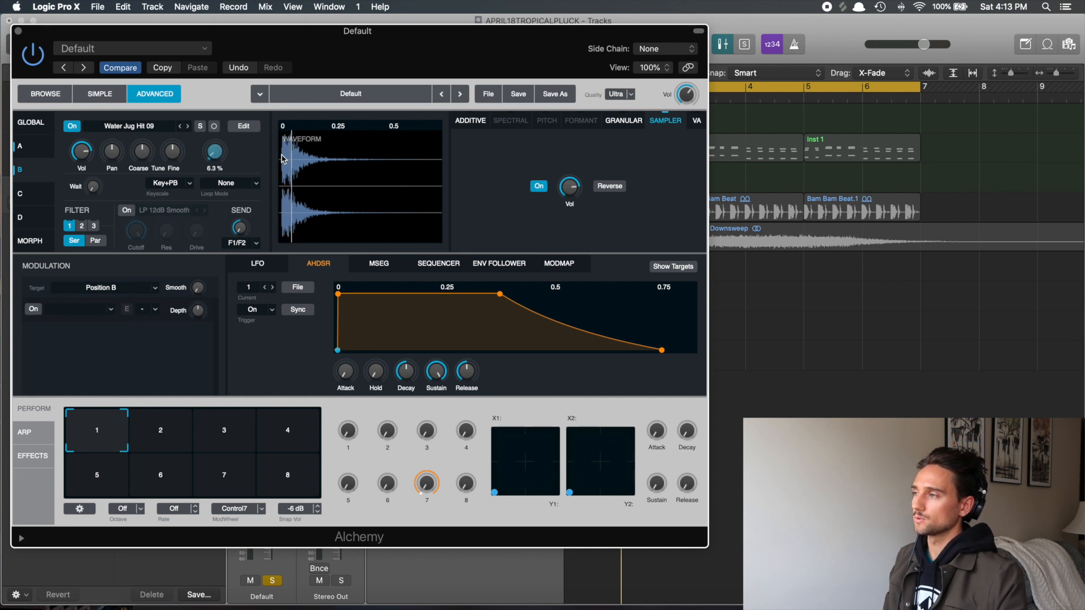
pyautogui.moveTo(207, 148); pyautogui.dragTo(213, 146)
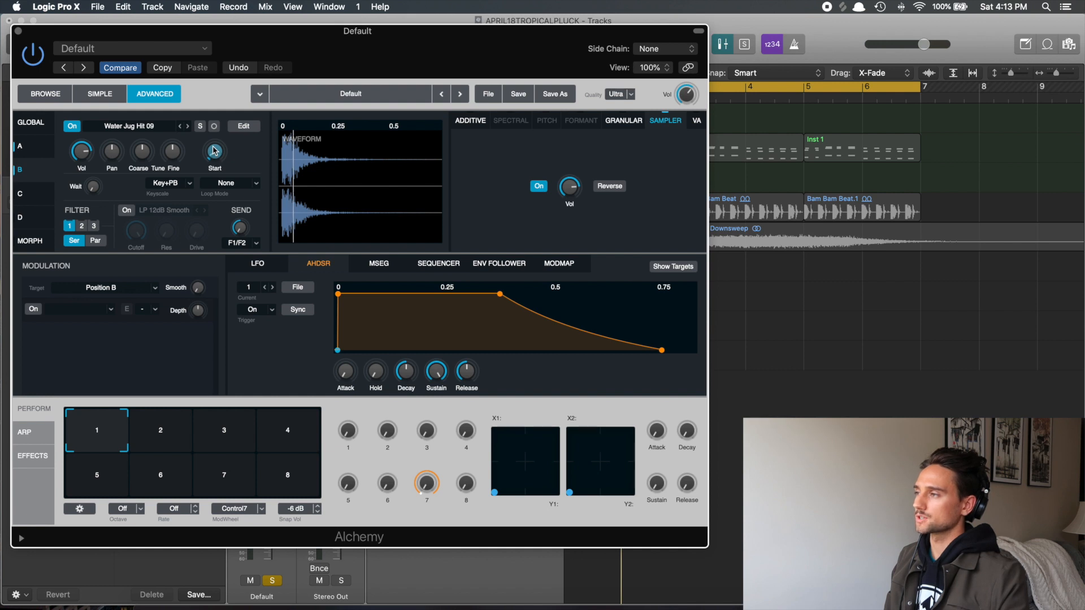
# Move source B's sample start point slightly further into the water jug waveform and play the result.
pyautogui.scroll(1, 215, 152)
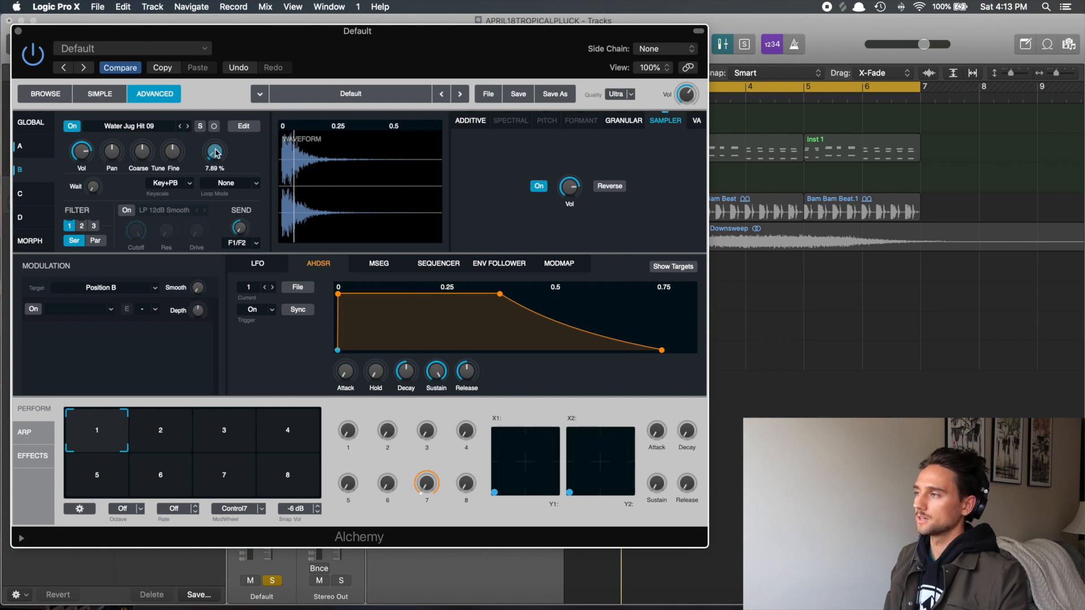
pyautogui.scroll(3, 215, 152)
pyautogui.press('space')
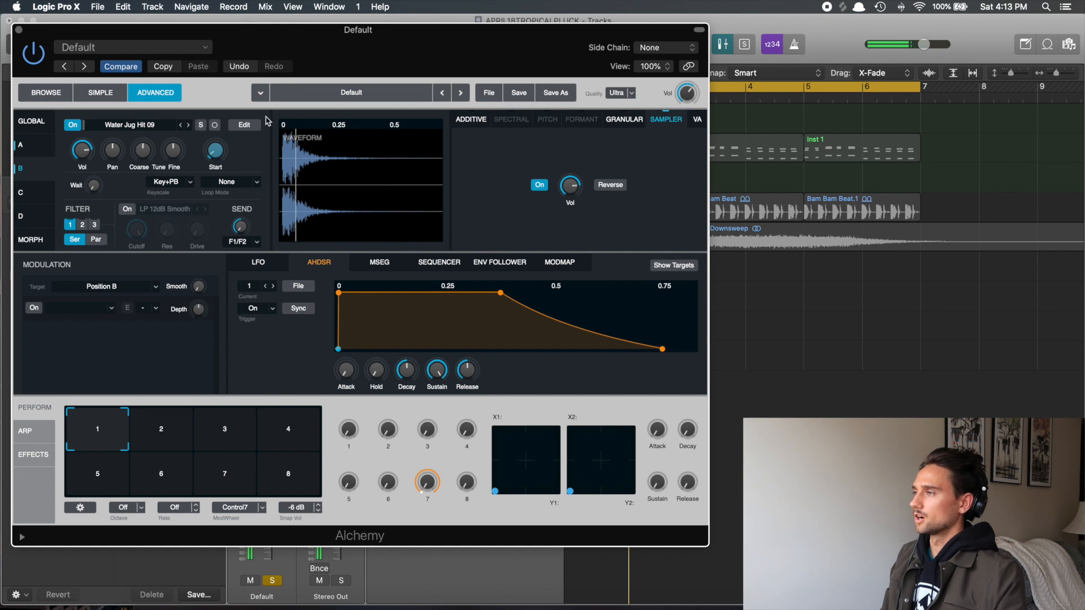
# Raise source B's coarse tuning to 15 semitones and audition the layered sound.
pyautogui.click(145, 153)
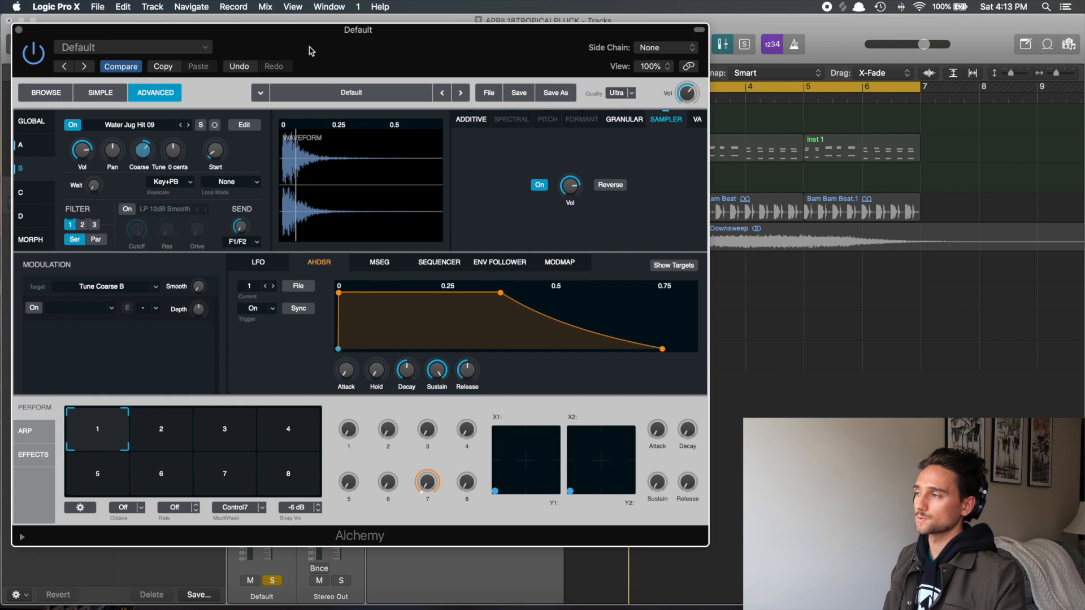
pyautogui.moveTo(446, 49); pyautogui.dragTo(445, 50)
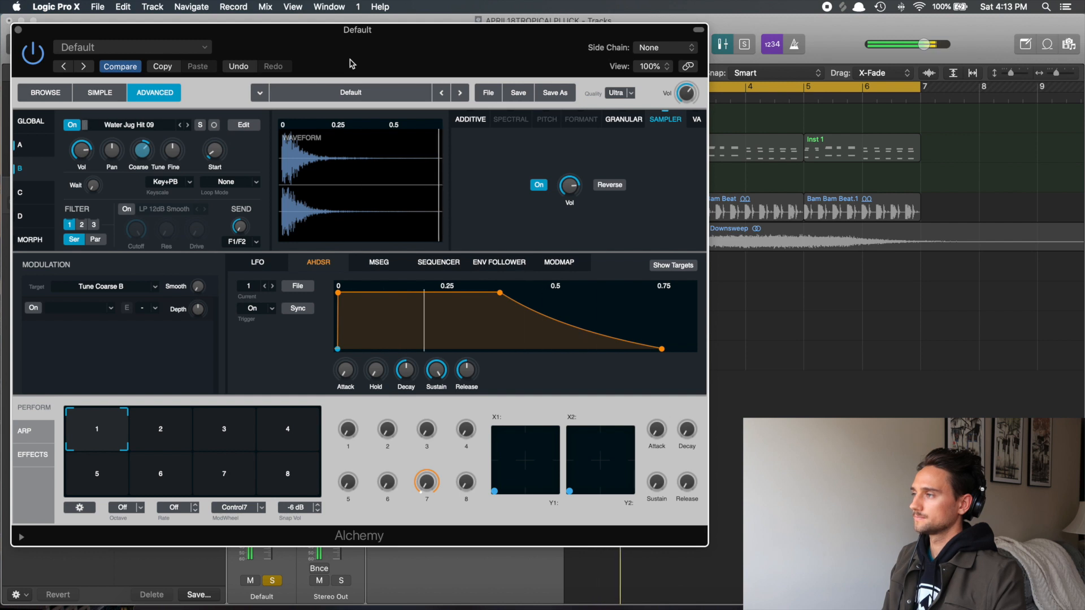
pyautogui.press('space')
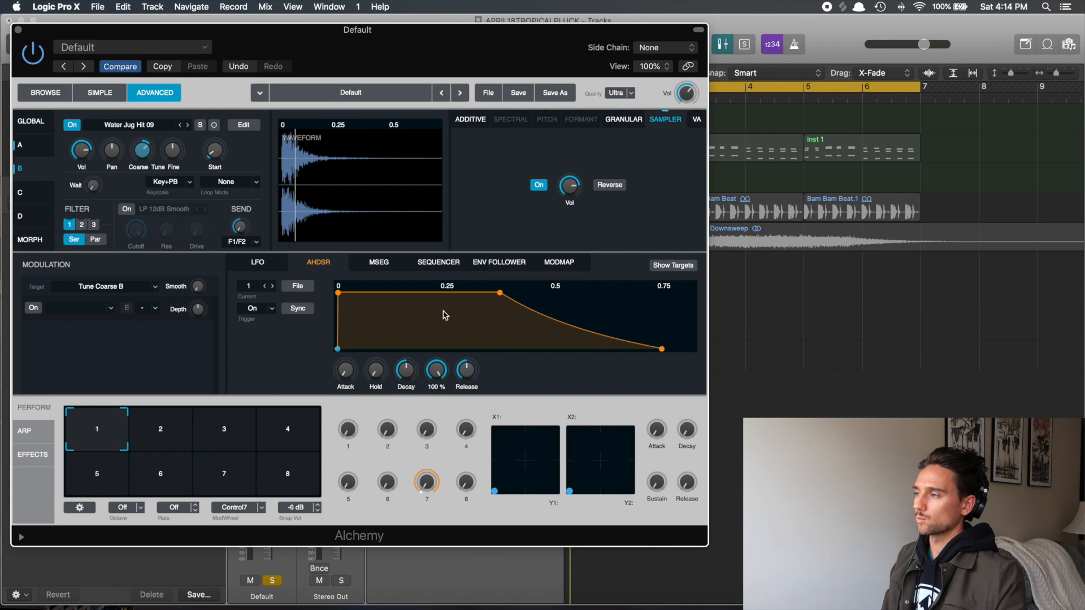
# Shape AHDSR envelope 1 into a pluck with a slight attack, low sustain and a release of about 0.013 s, and audition it.
pyautogui.moveTo(347, 367); pyautogui.dragTo(346, 362)
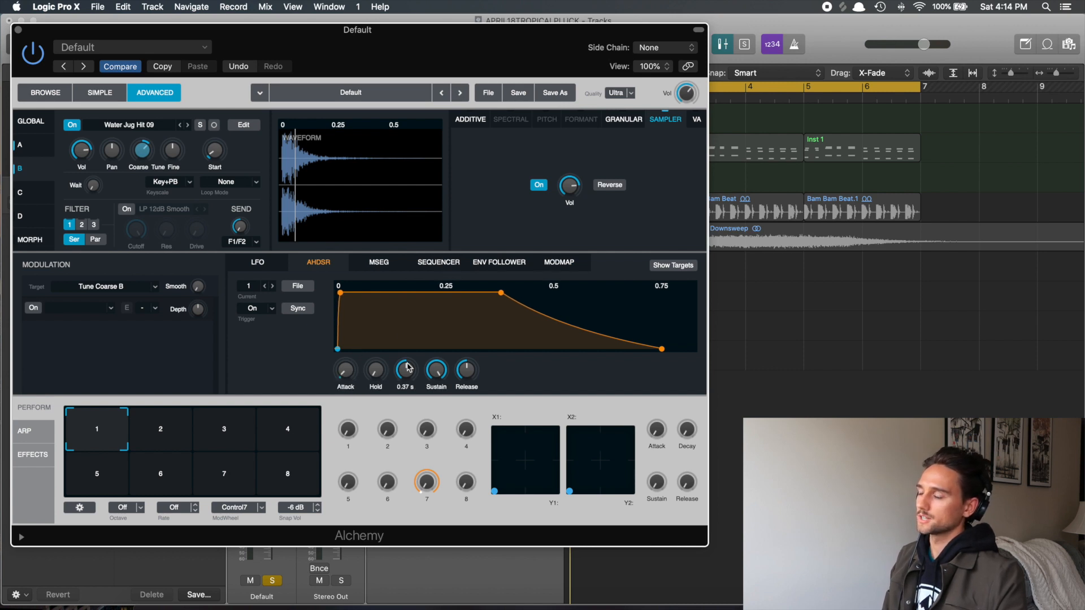
pyautogui.moveTo(439, 374); pyautogui.dragTo(439, 413)
pyautogui.moveTo(439, 367); pyautogui.dragTo(487, 388)
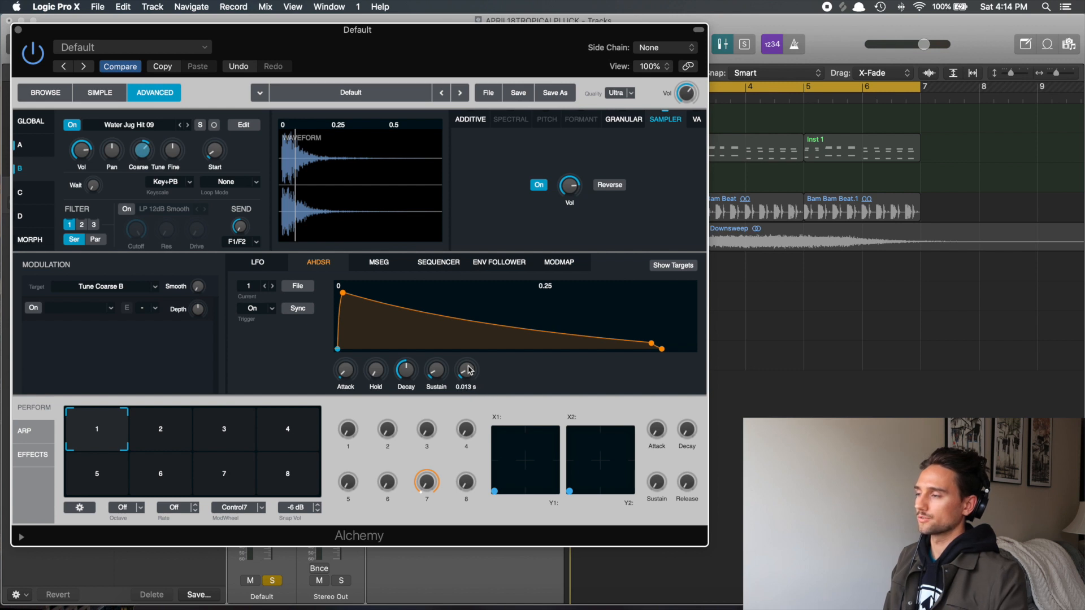
pyautogui.press('space')
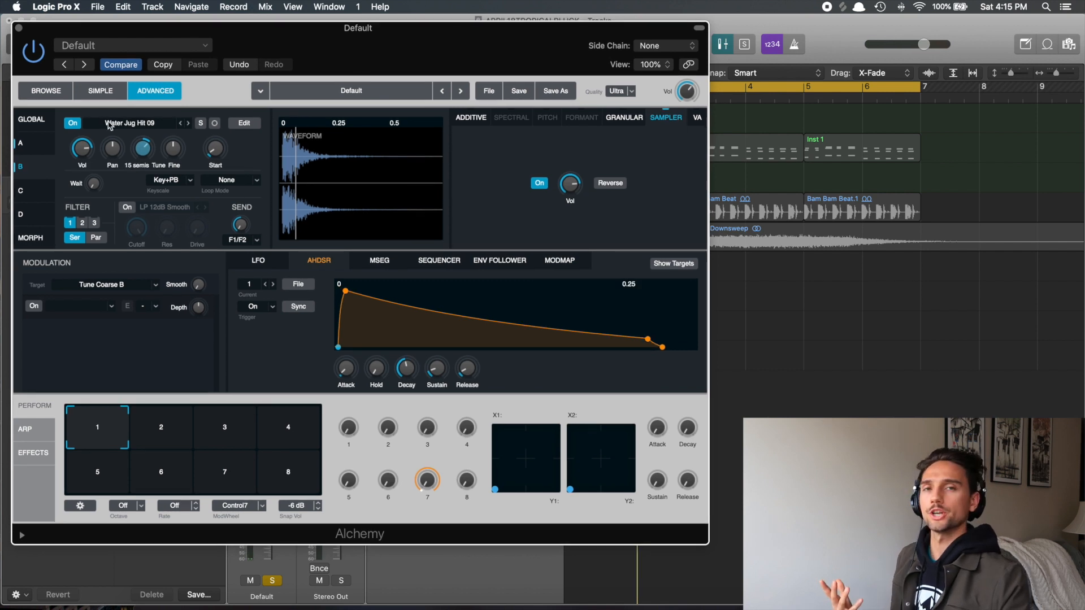
# Turn on source B's LP 12dB Smooth filter and adjust its cutoff.
pyautogui.click(127, 207)
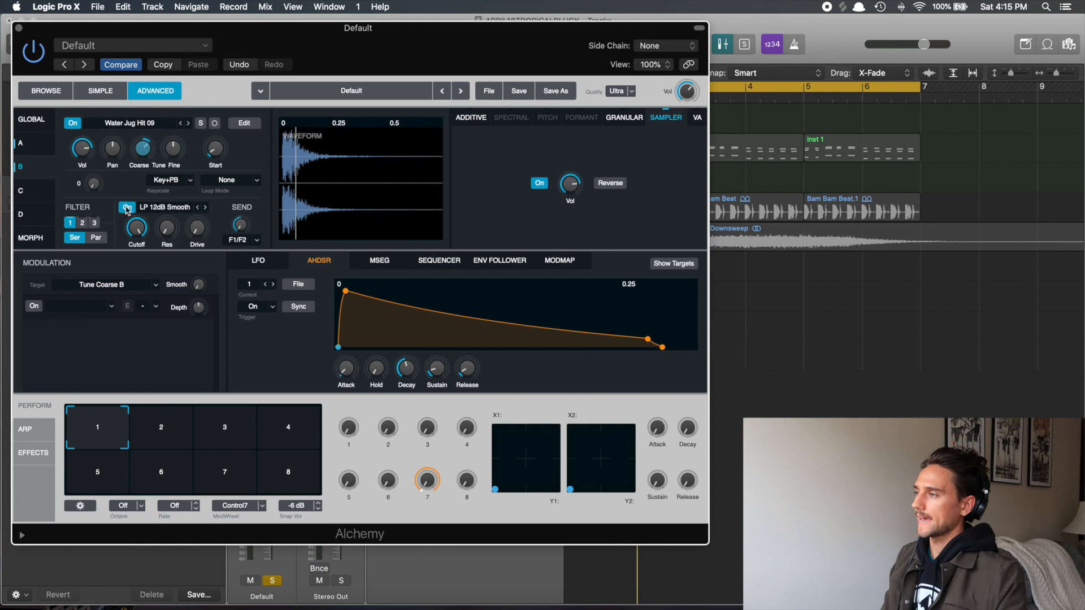
pyautogui.moveTo(140, 228); pyautogui.dragTo(141, 231)
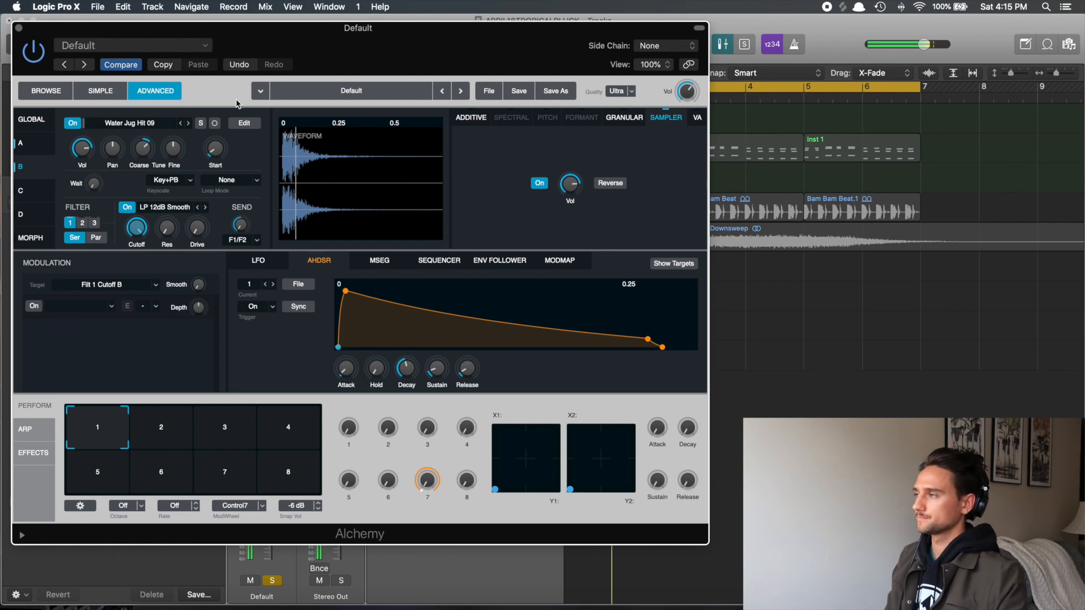
# View the global overview of both sources and Alchemy's effects section.
pyautogui.click(36, 142)
pyautogui.click(39, 121)
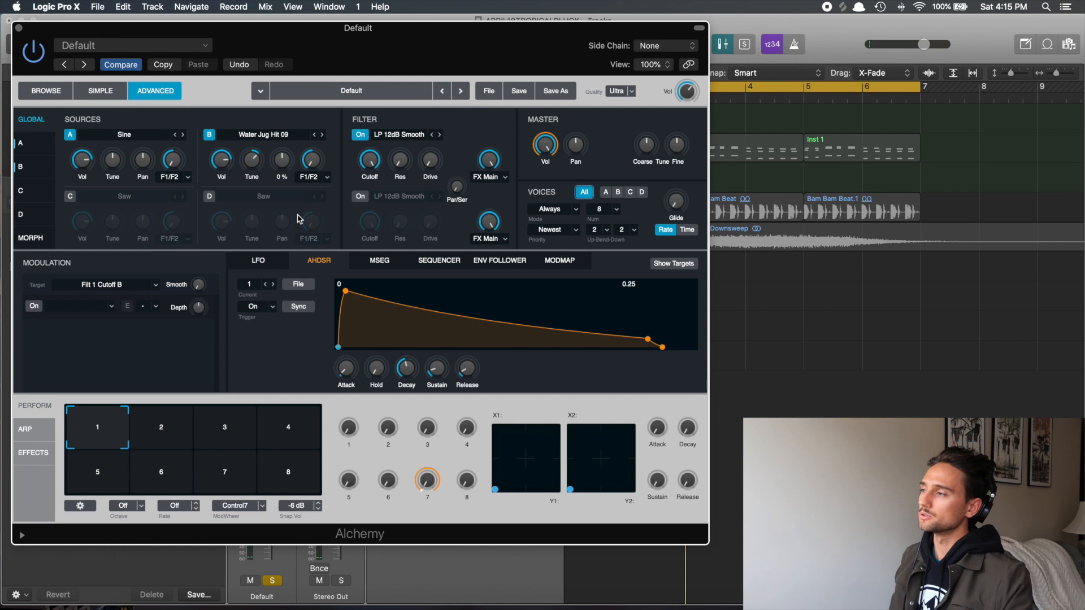
pyautogui.moveTo(430, 49); pyautogui.dragTo(430, 49)
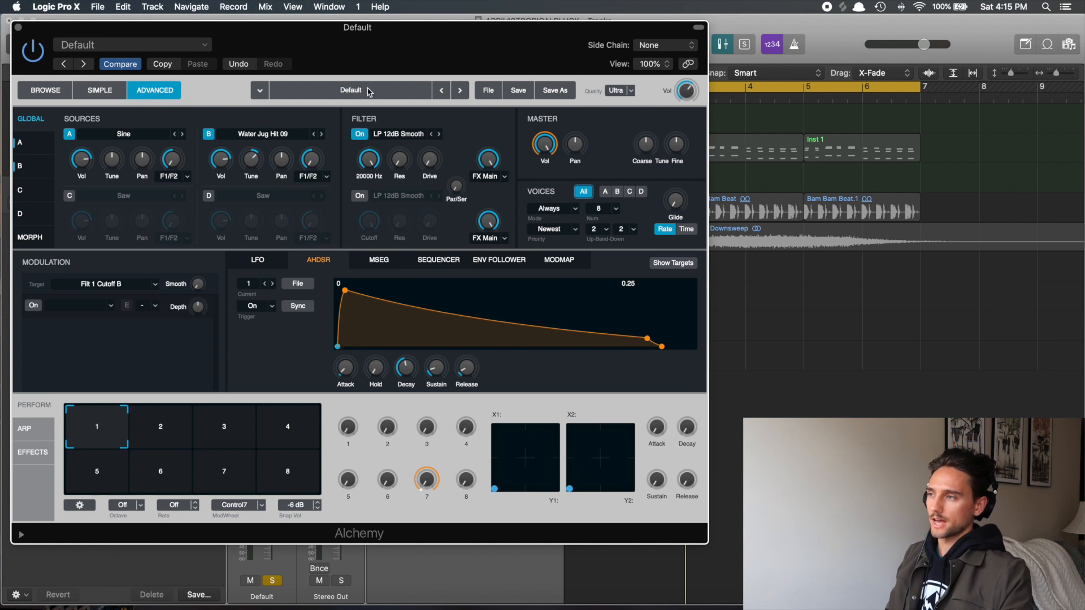
pyautogui.moveTo(360, 55); pyautogui.dragTo(360, 55)
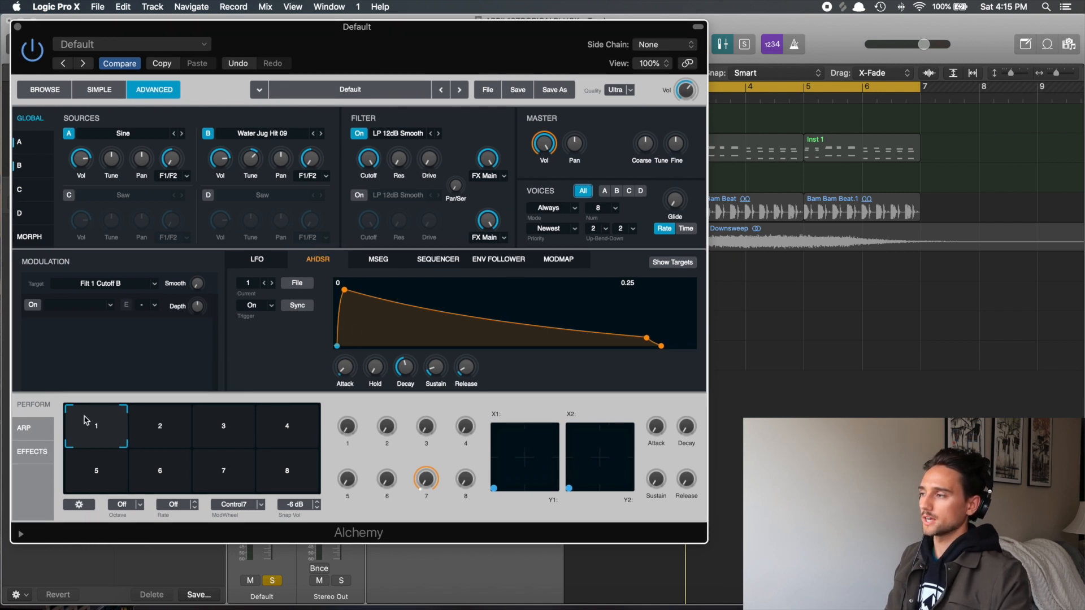
pyautogui.click(33, 451)
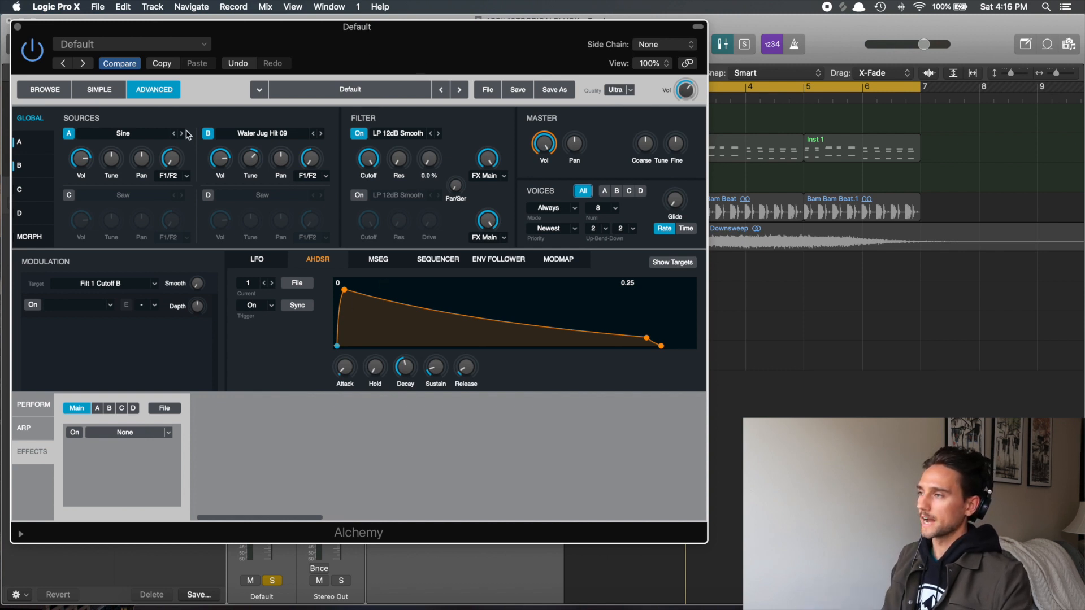
# Close the Alchemy window with the sound library shown and return the playhead to the start of the project.
pyautogui.press('y')
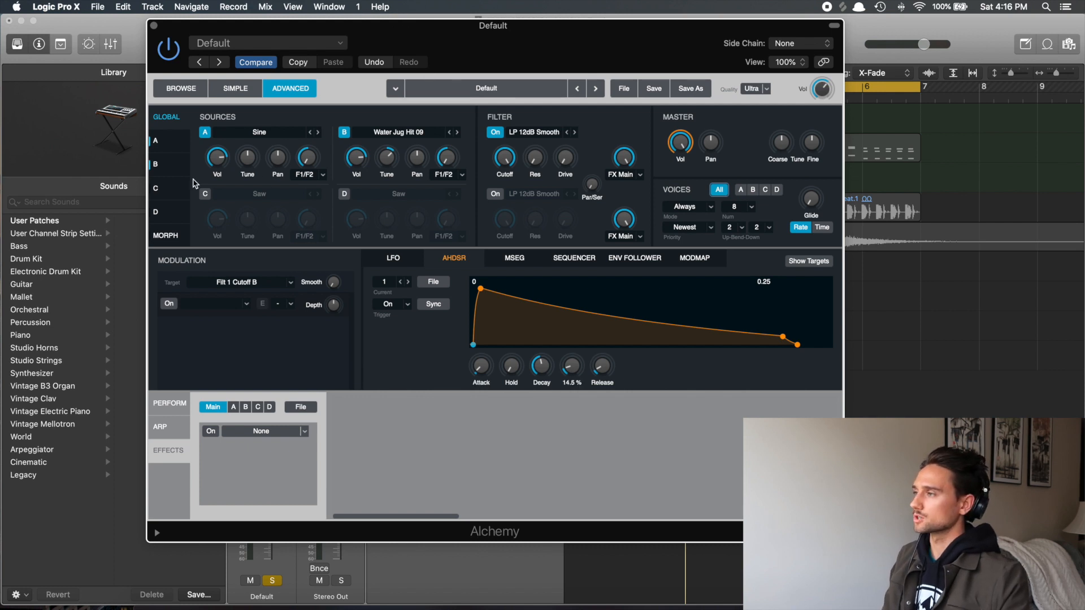
pyautogui.click(154, 26)
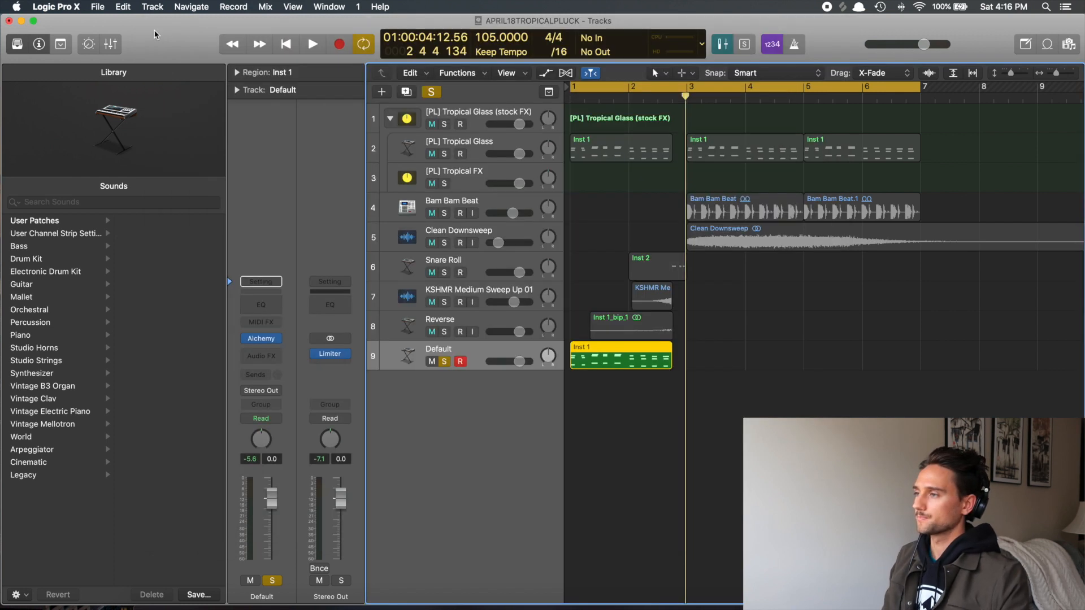
pyautogui.press('Return')
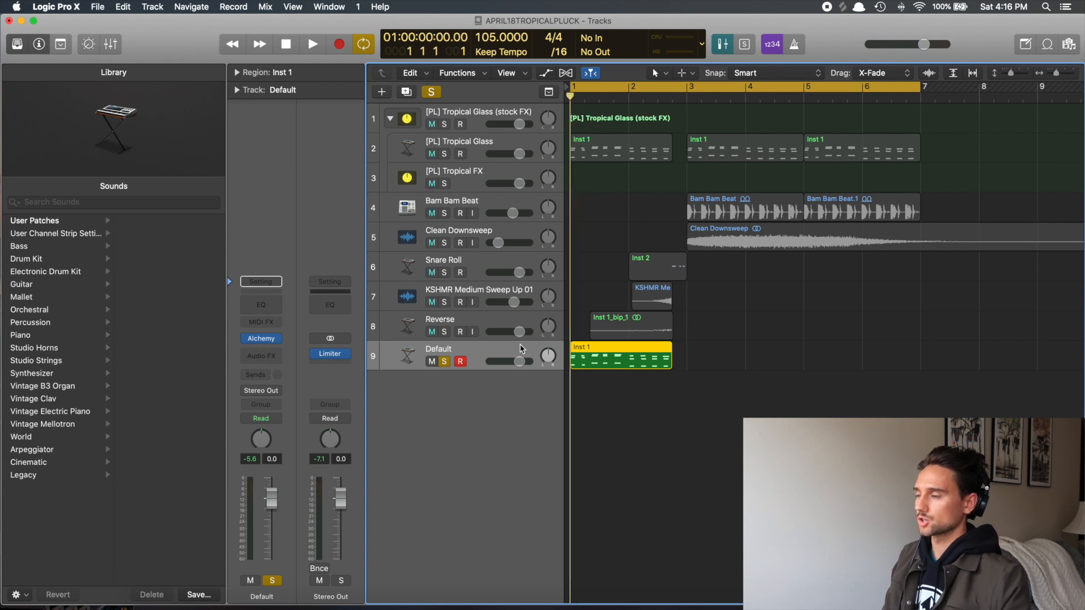
pyautogui.press('super+Right')
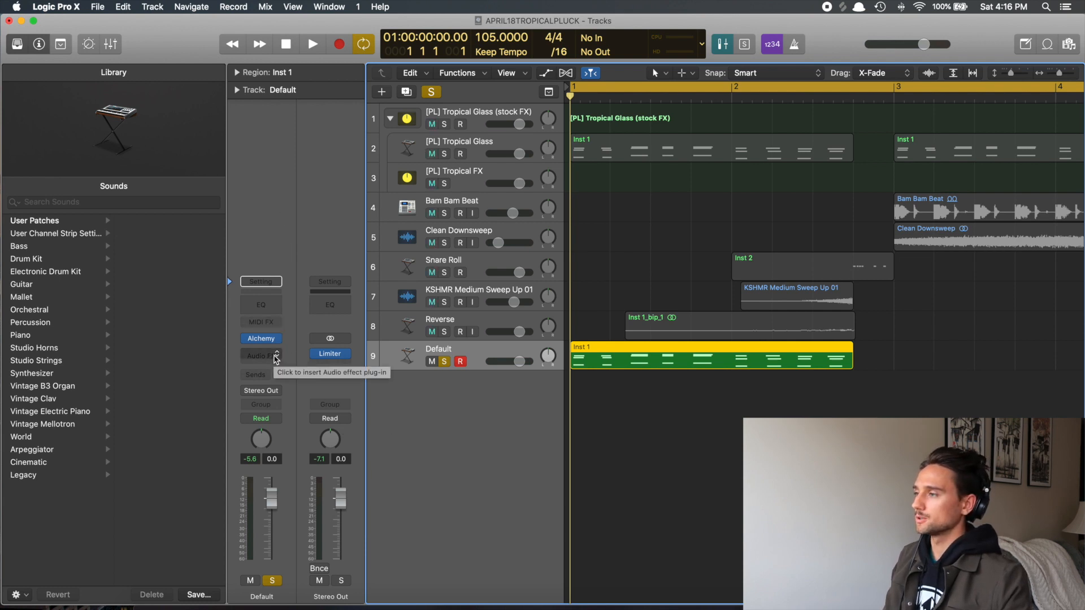
# Insert a Stereo Spread effect on the Default track.
pyautogui.click(276, 357)
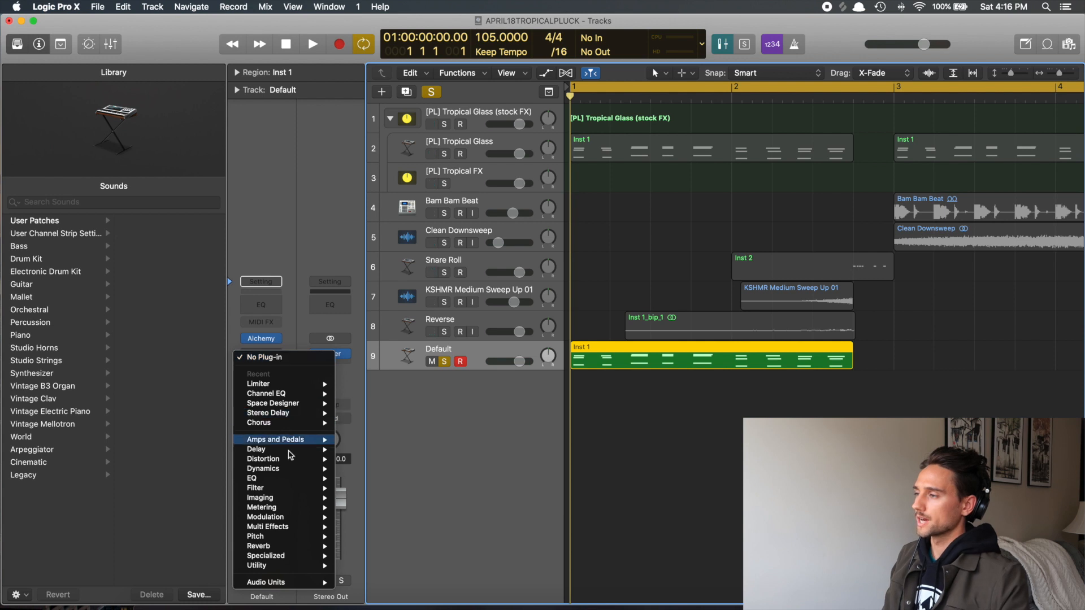
pyautogui.moveTo(293, 499)
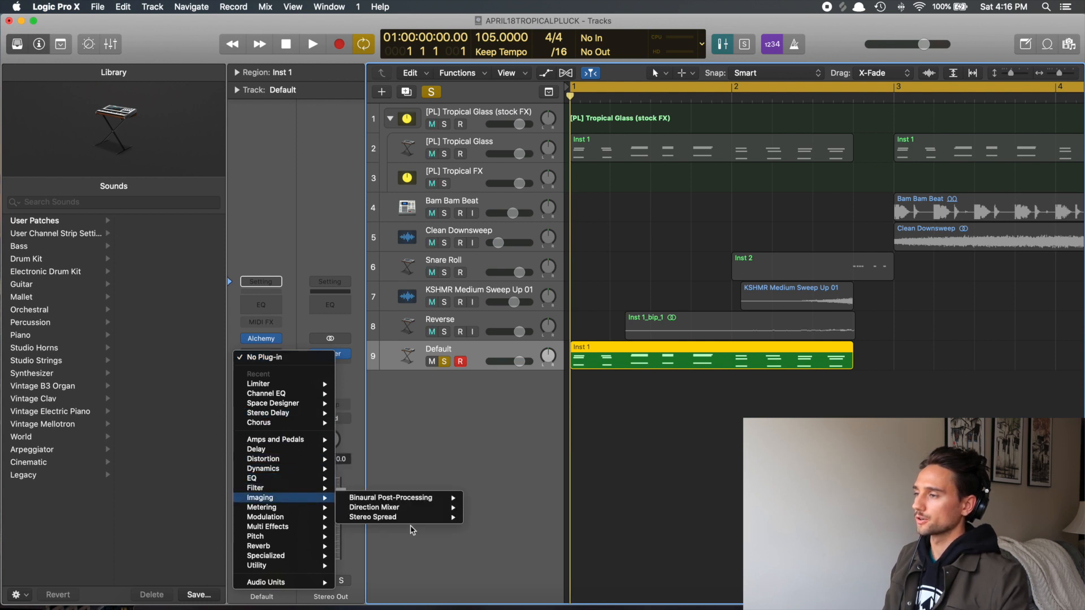
pyautogui.moveTo(396, 517)
pyautogui.click(484, 515)
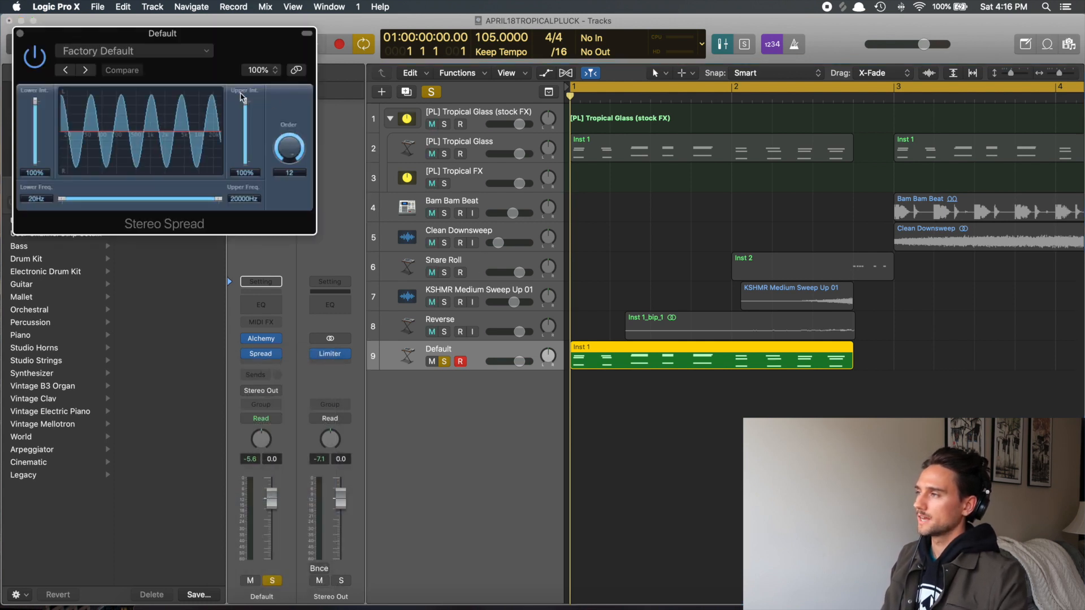
pyautogui.moveTo(235, 42); pyautogui.dragTo(256, 46)
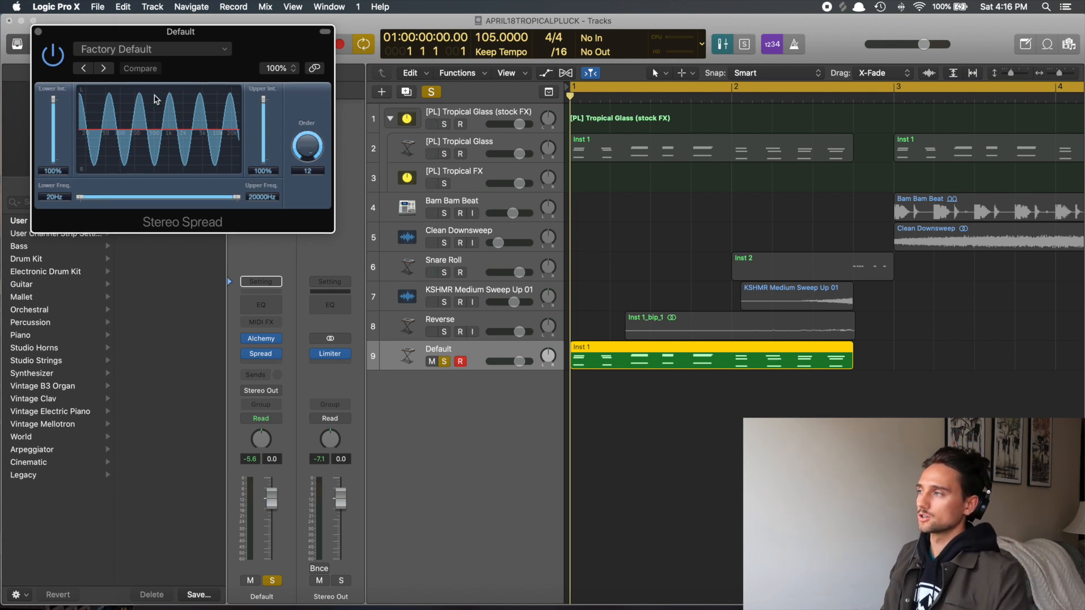
# Set Stereo Spread to lower intensity 10%, upper intensity 100%, lower frequency 140 Hz and upper frequency 18700 Hz, checking by ear, and close it.
pyautogui.moveTo(80, 199); pyautogui.dragTo(129, 201)
pyautogui.moveTo(55, 102); pyautogui.dragTo(54, 132)
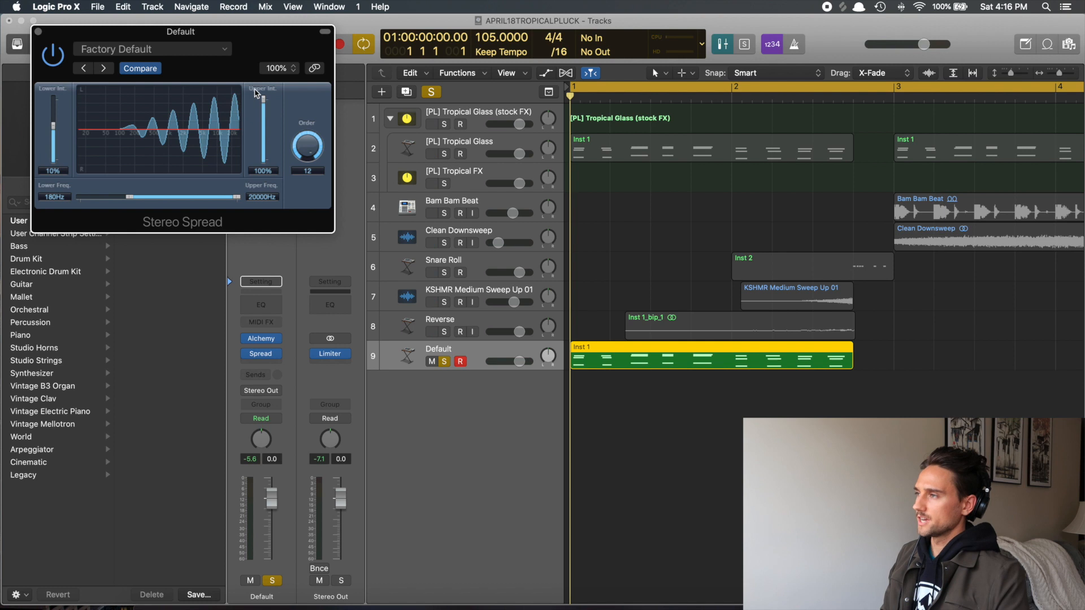
pyautogui.moveTo(268, 109); pyautogui.dragTo(266, 116)
pyautogui.moveTo(240, 198); pyautogui.dragTo(232, 204)
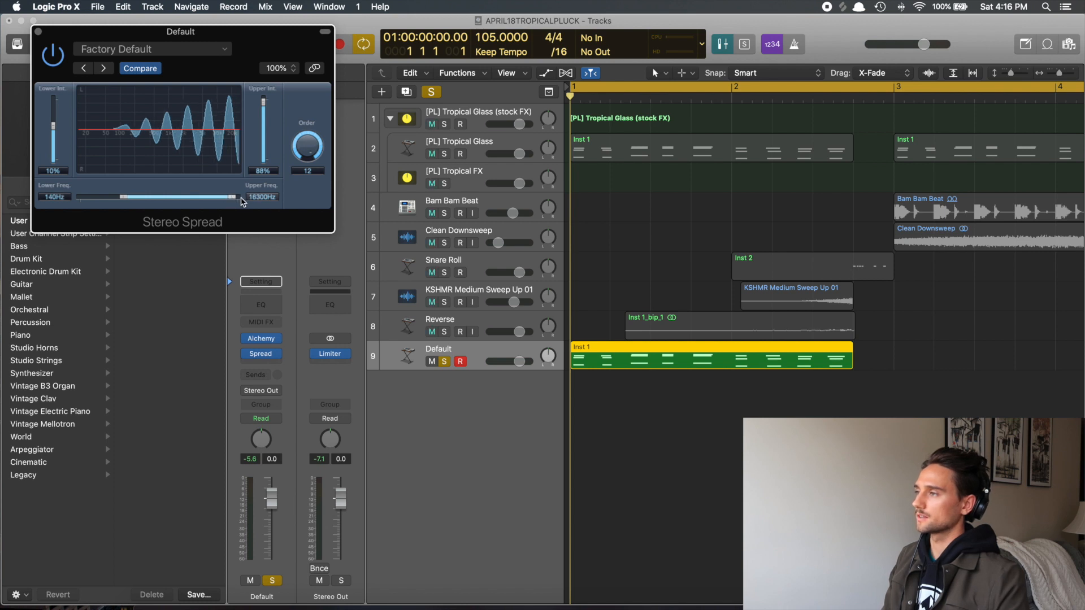
pyautogui.press('space')
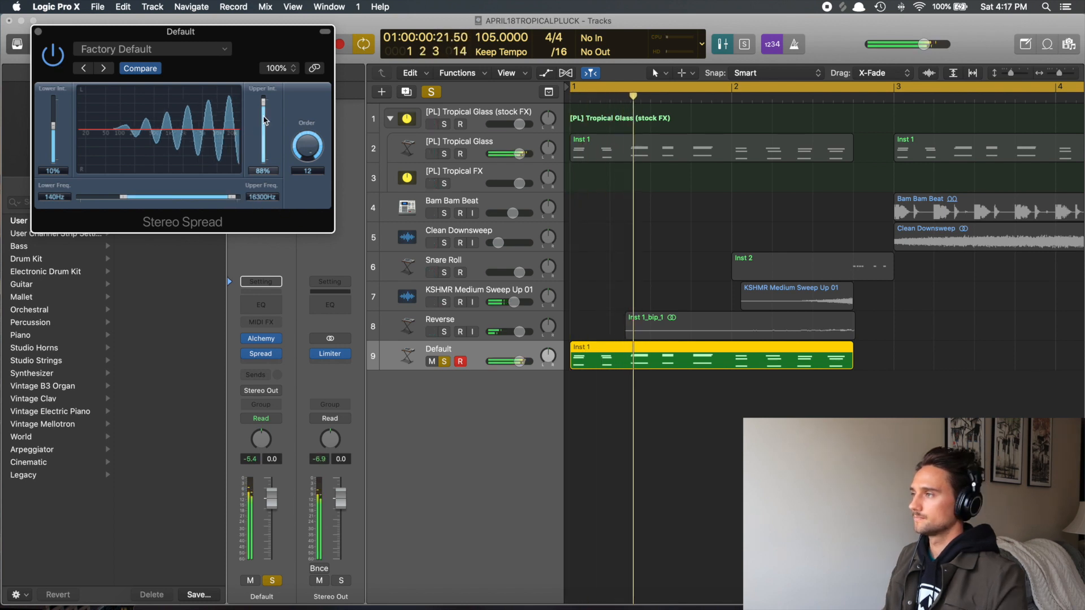
pyautogui.moveTo(232, 197); pyautogui.dragTo(236, 197)
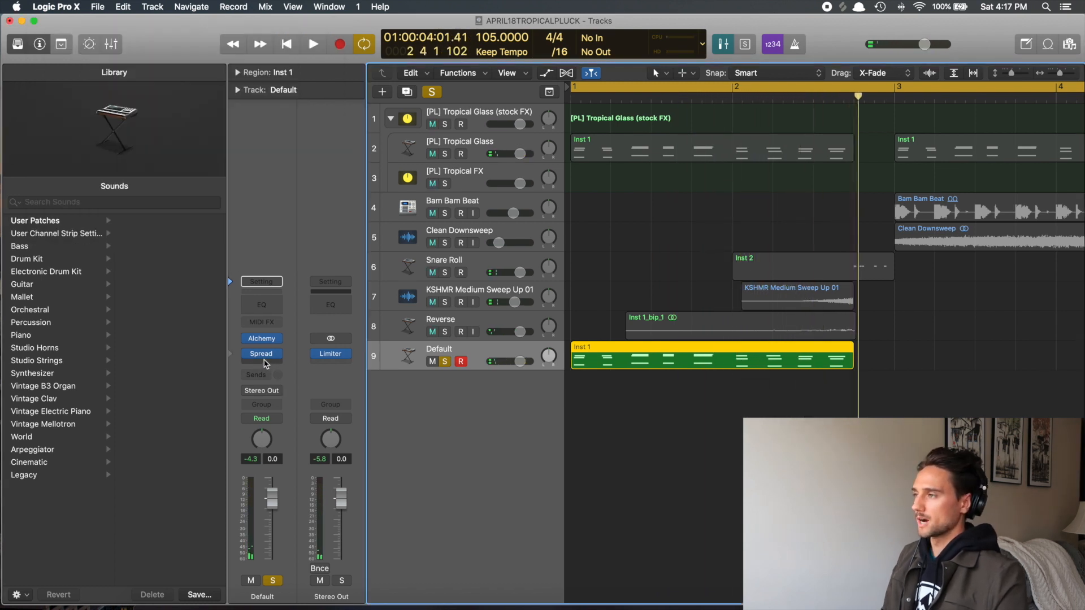
pyautogui.click(262, 354)
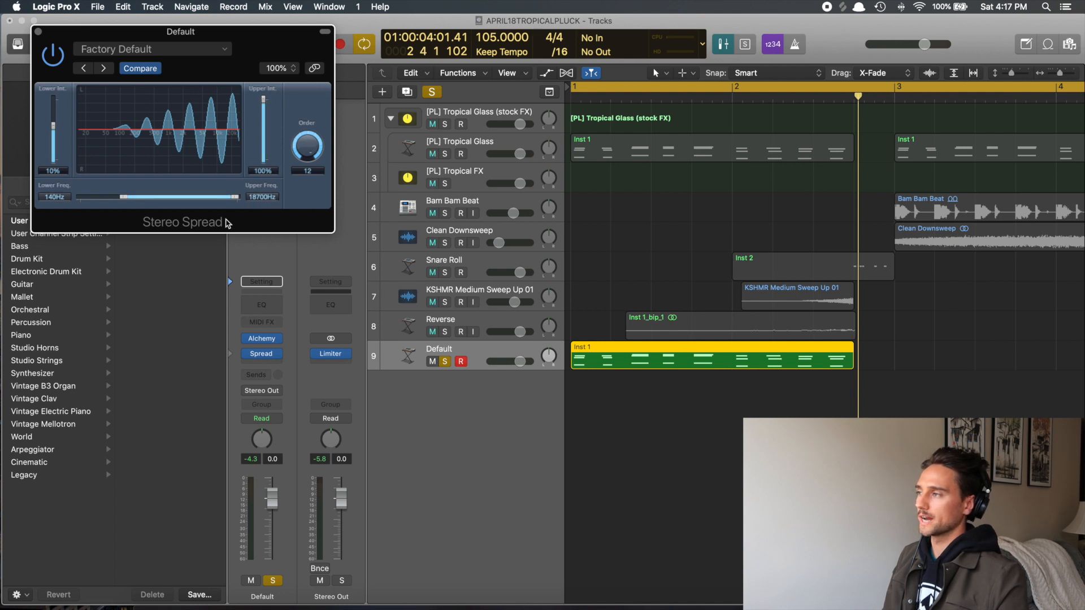
pyautogui.click(38, 32)
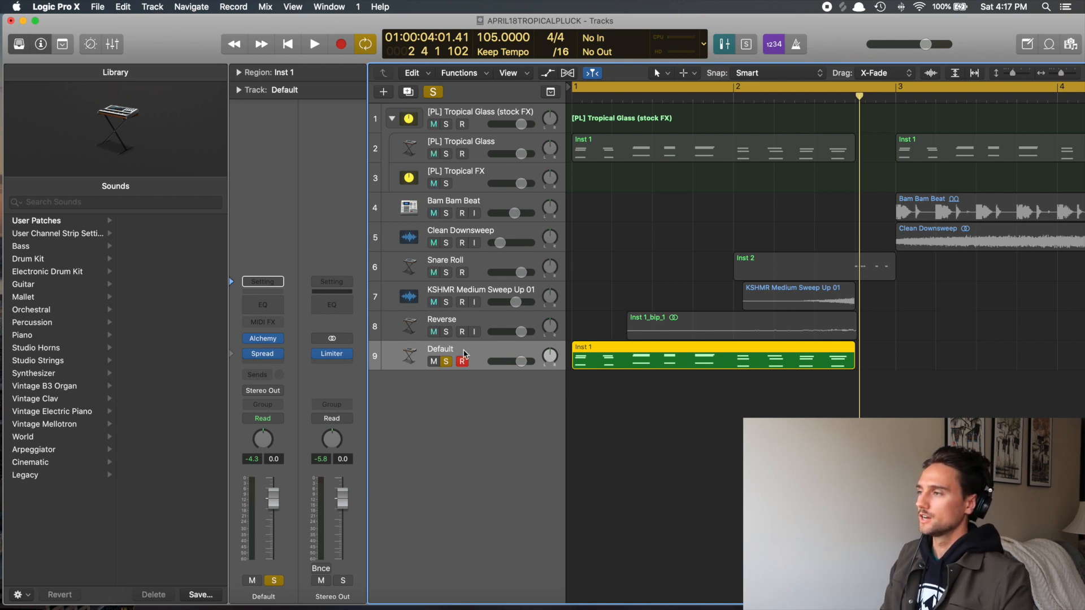
# Add a send from the Default track to Bus 6 and raise its send level.
pyautogui.click(269, 375)
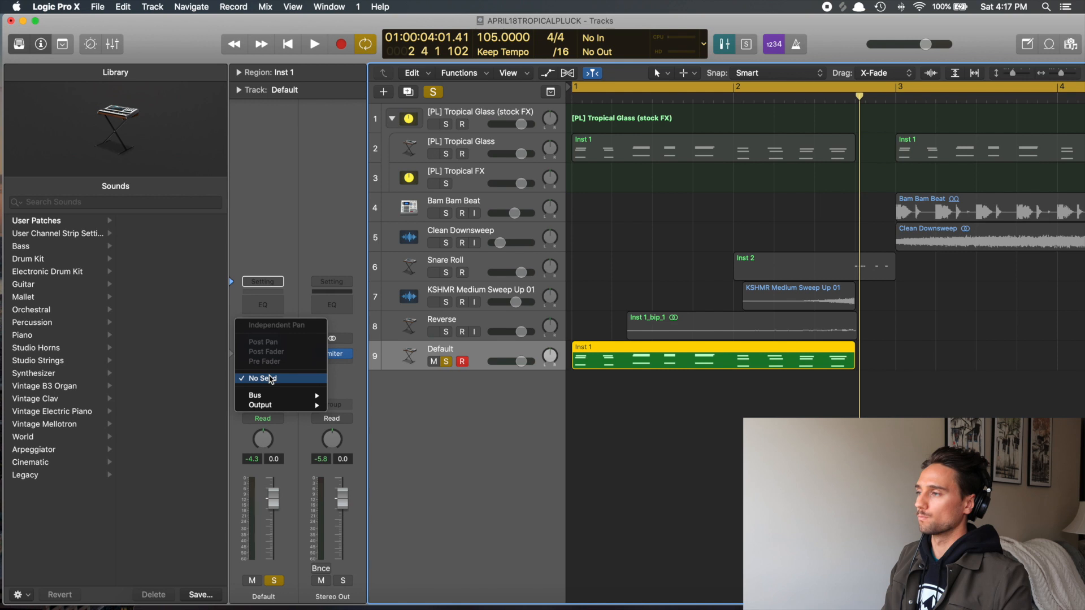
pyautogui.moveTo(274, 398)
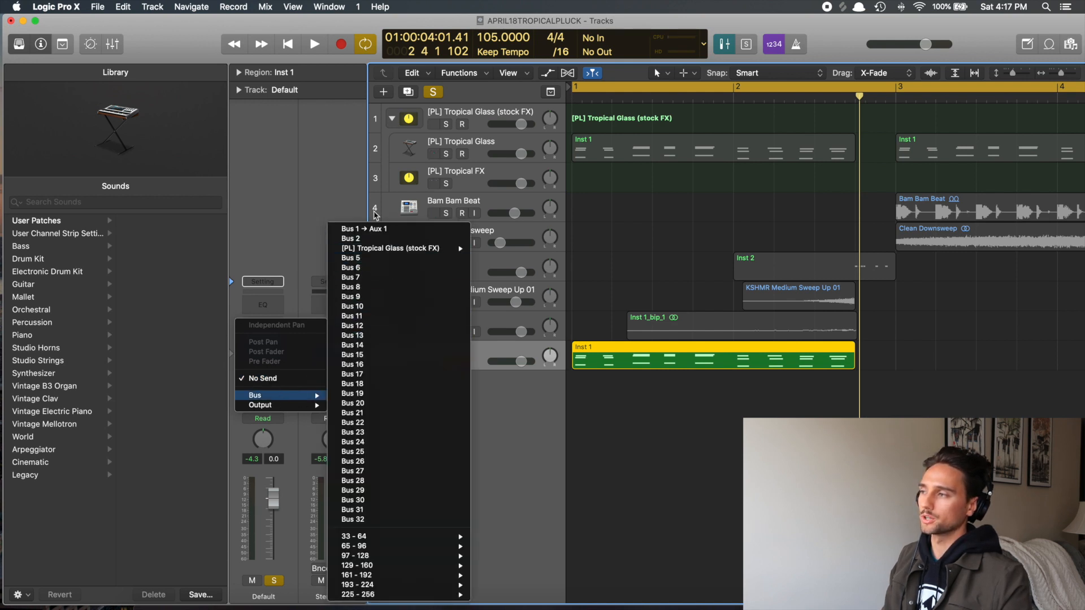
pyautogui.click(394, 275)
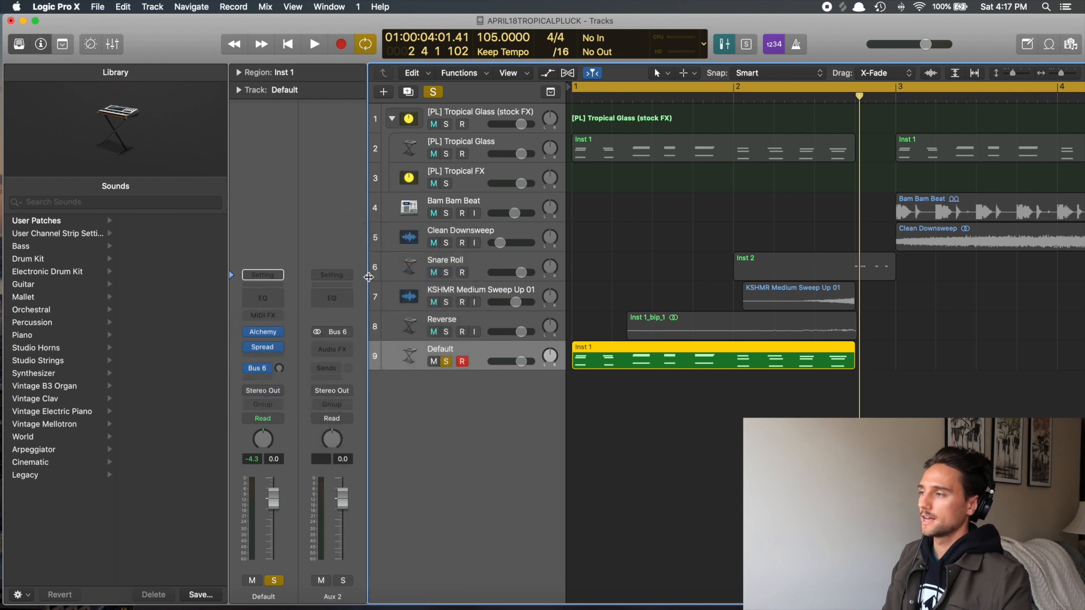
pyautogui.click(281, 370)
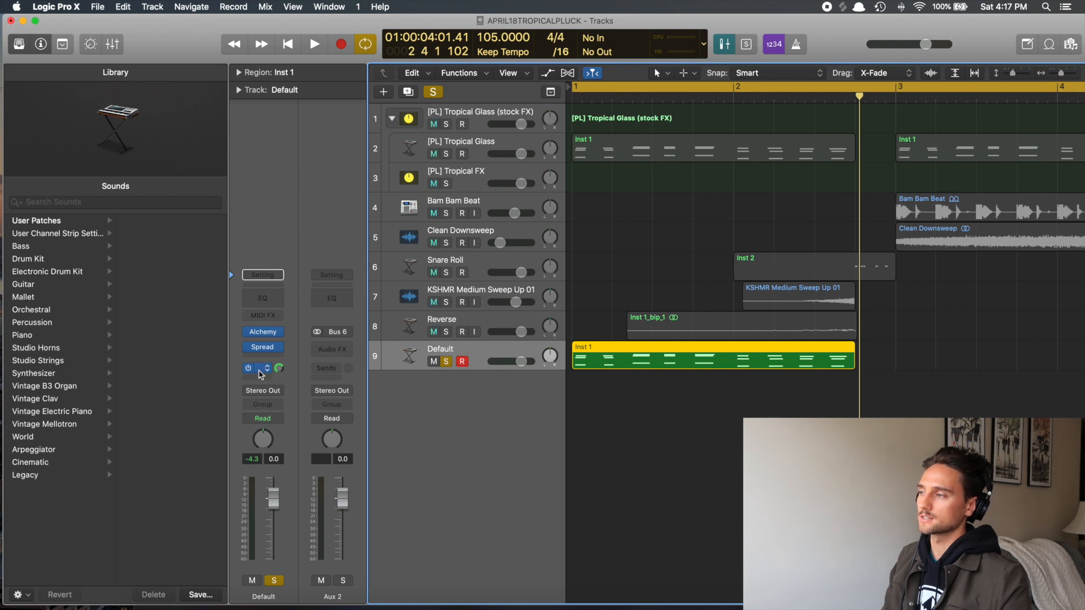
# Insert an Expander effect in the empty audio effect slot of Aux 2.
pyautogui.click(332, 350)
pyautogui.click(326, 350)
pyautogui.click(326, 350)
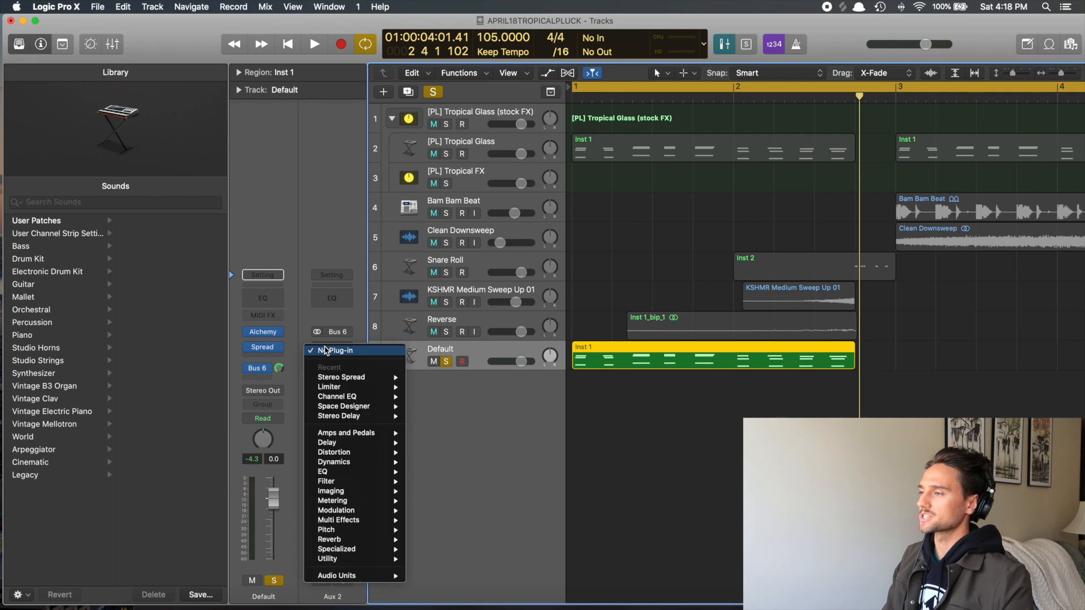
pyautogui.click(343, 291)
pyautogui.click(341, 350)
pyautogui.moveTo(357, 462)
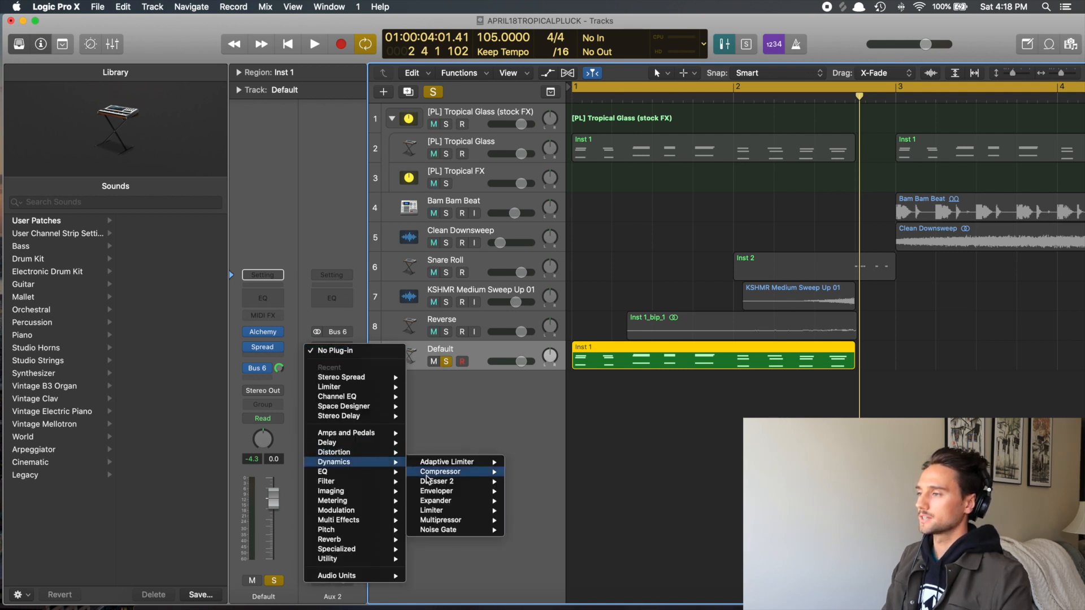
pyautogui.moveTo(446, 503)
pyautogui.click(529, 501)
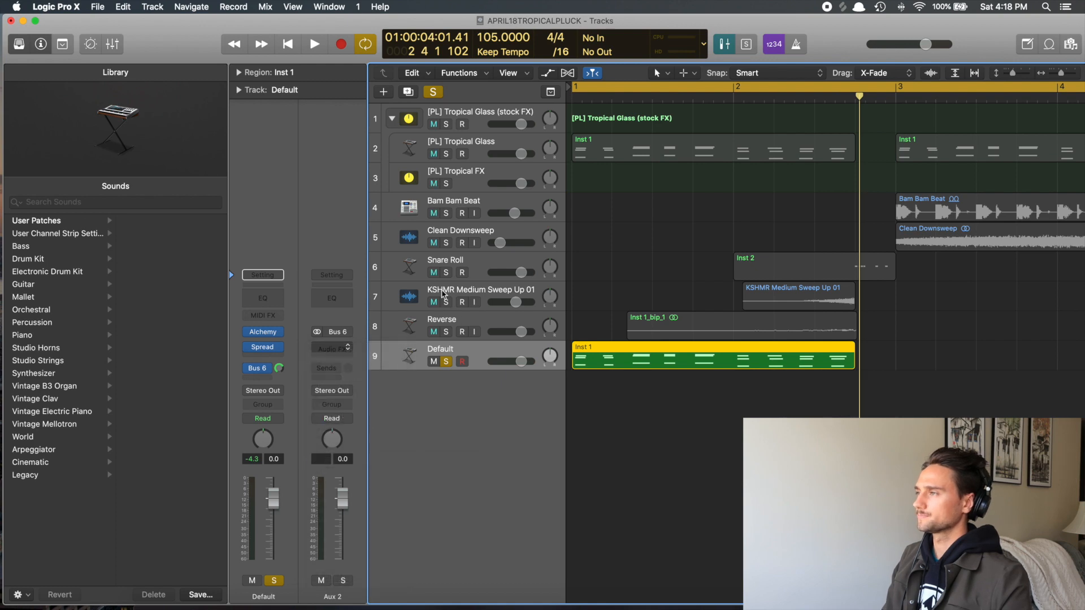
# Load the Crisp Up preset in the Expander, set its gain to -1.5 dB, and close it after checking by ear.
pyautogui.click(191, 51)
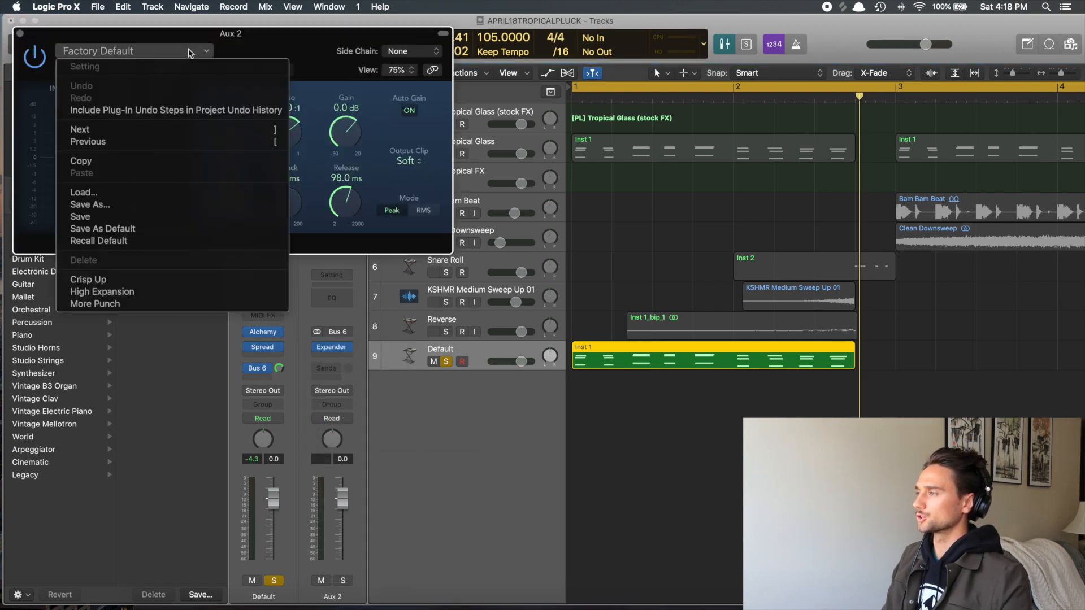
pyautogui.press('Return')
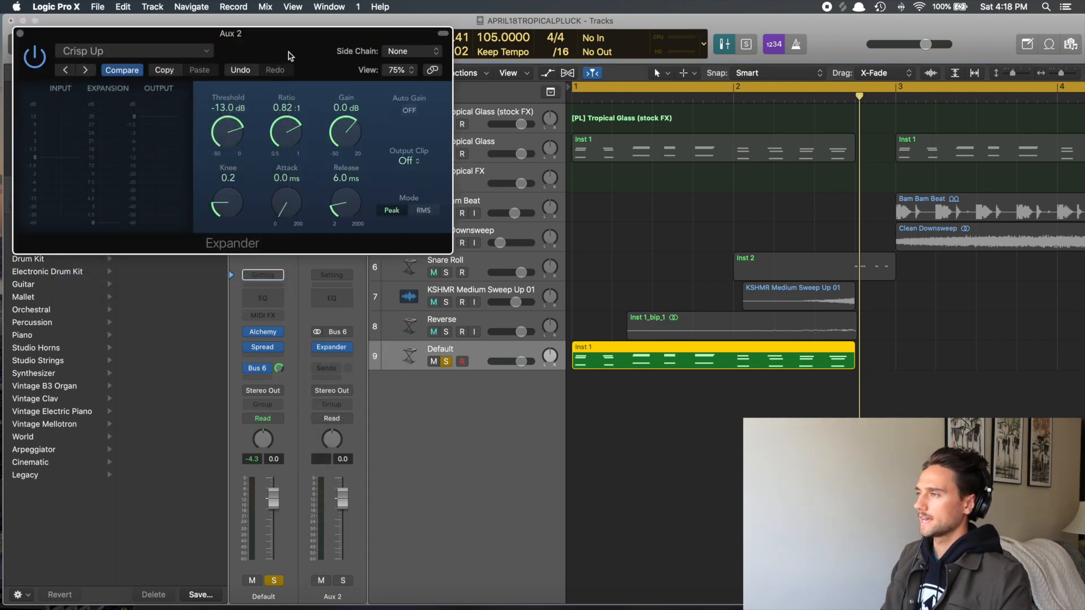
pyautogui.moveTo(352, 139); pyautogui.dragTo(352, 145)
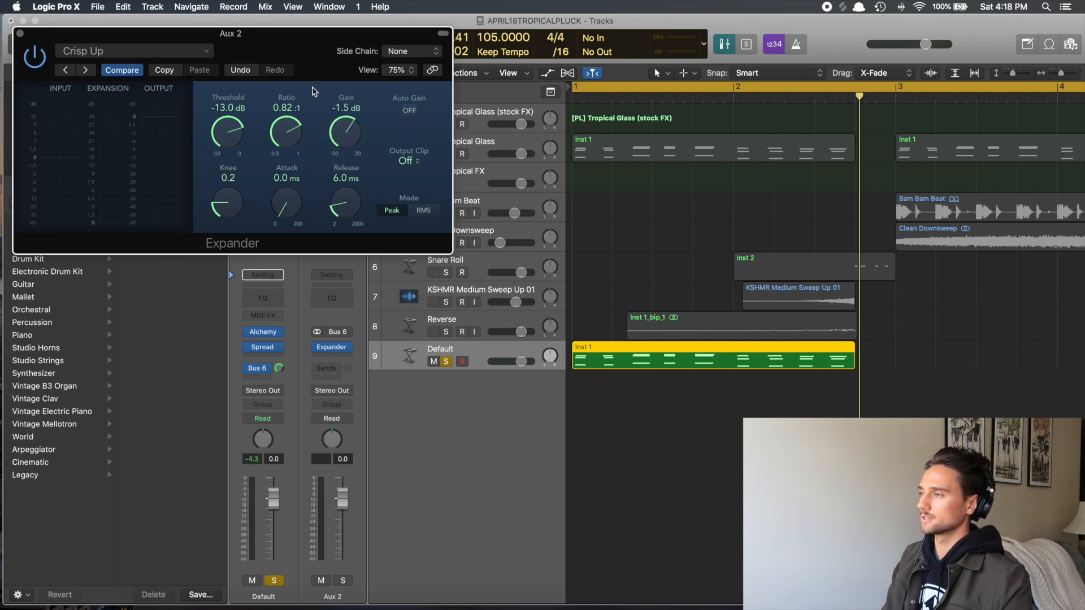
pyautogui.press('space')
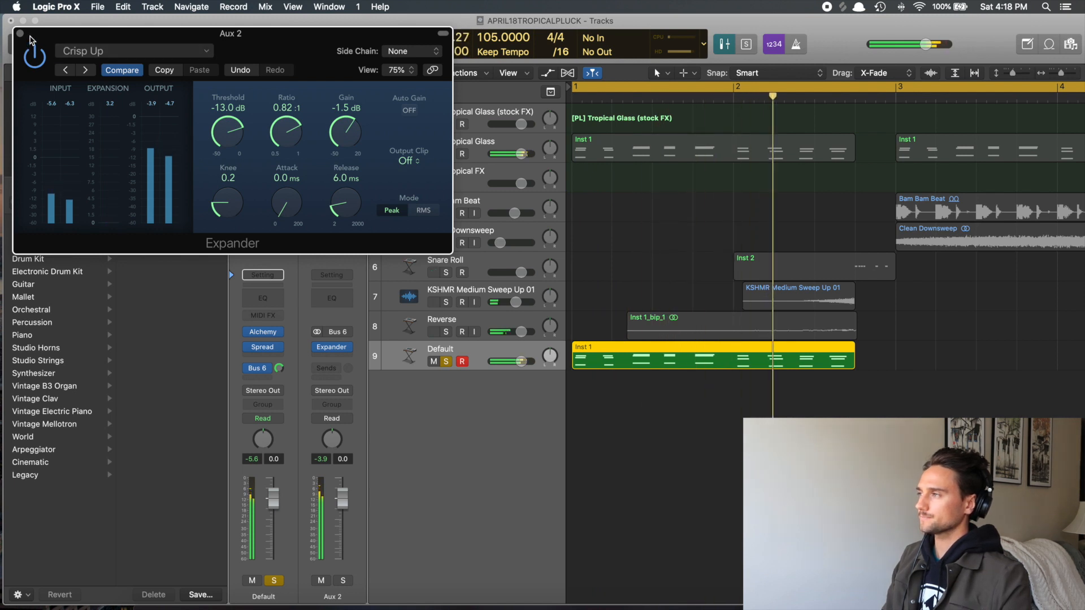
pyautogui.click(20, 34)
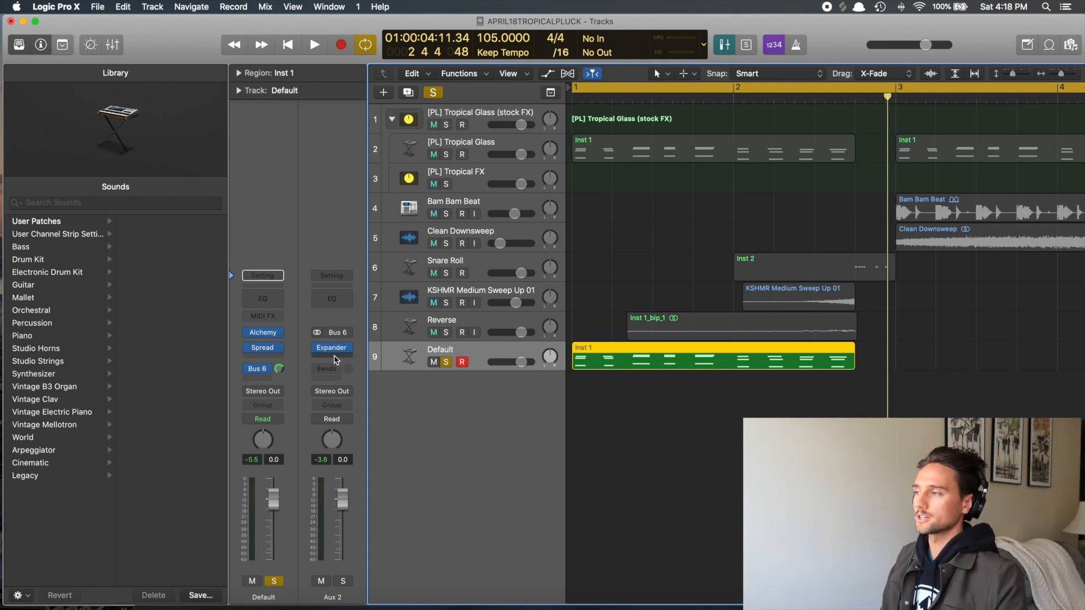
# Insert a stereo Chorus effect after the Expander on Aux 2.
pyautogui.click(333, 357)
pyautogui.click(335, 357)
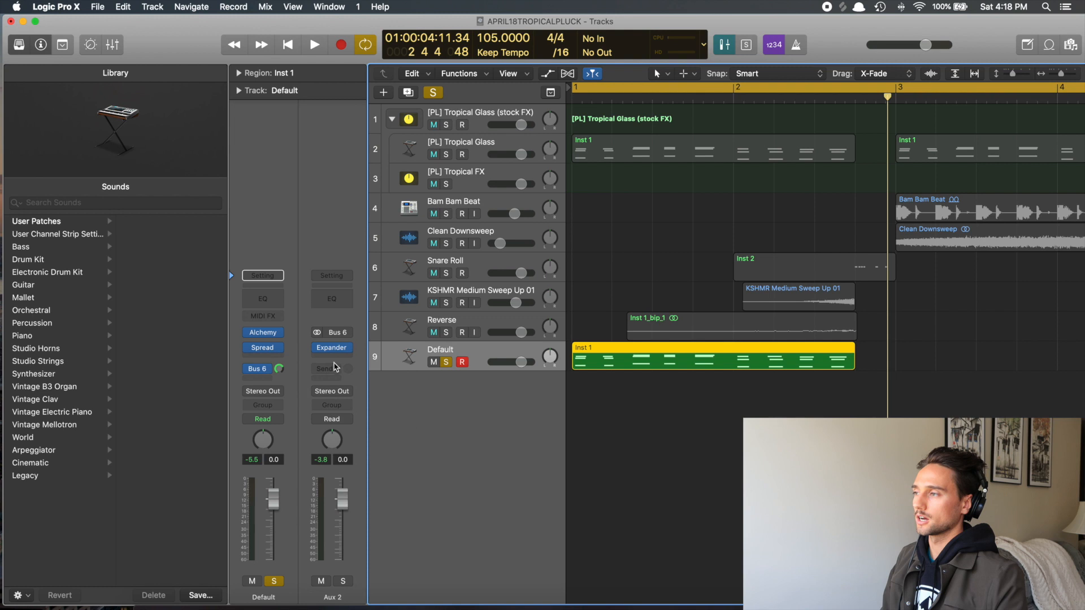
pyautogui.click(334, 357)
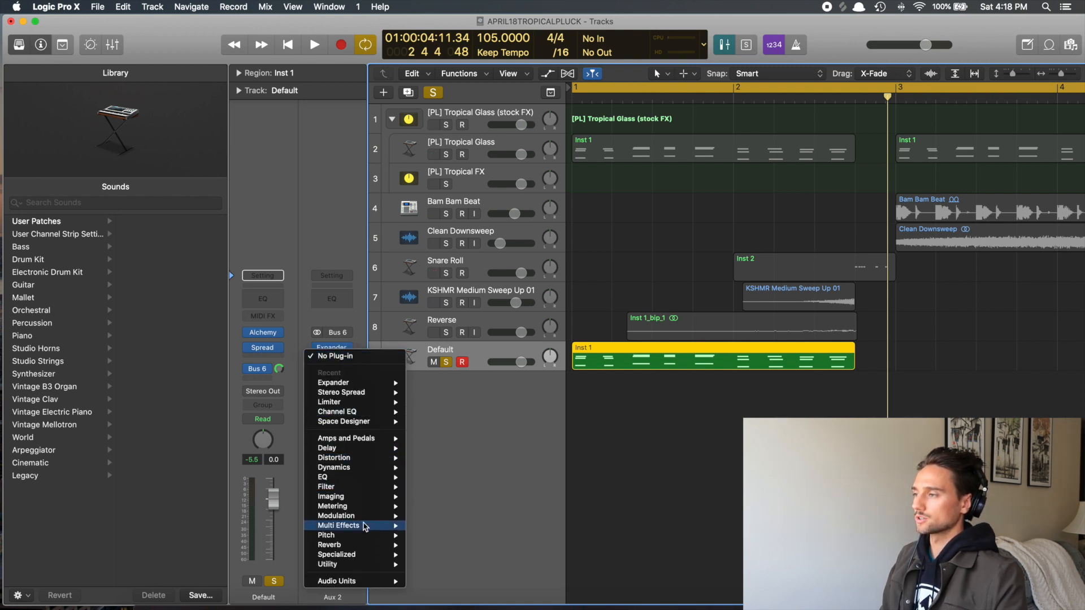
pyautogui.moveTo(368, 516)
pyautogui.moveTo(446, 498)
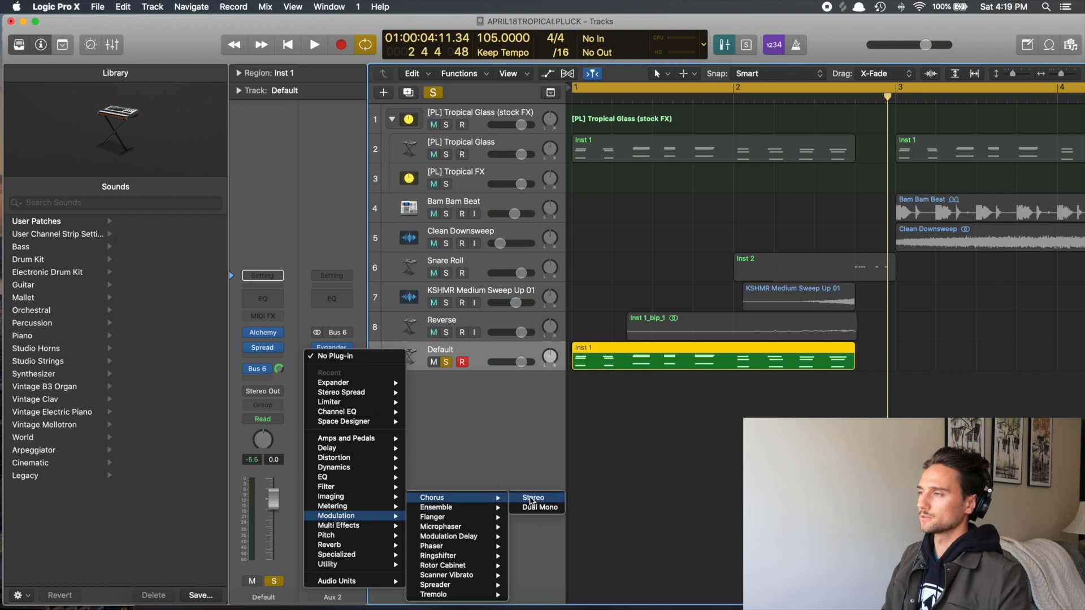
pyautogui.click(531, 498)
pyautogui.moveTo(189, 38); pyautogui.dragTo(305, 79)
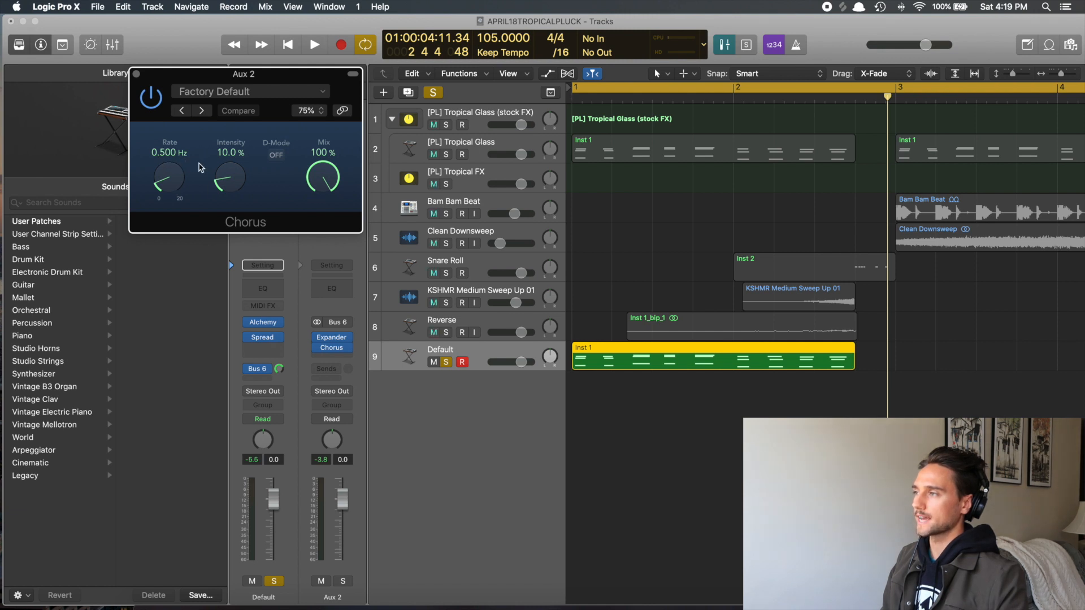
# Set the Chorus intensity to 100% and mix to 19%, checking by ear, and close the effect.
pyautogui.moveTo(232, 163); pyautogui.dragTo(244, 2)
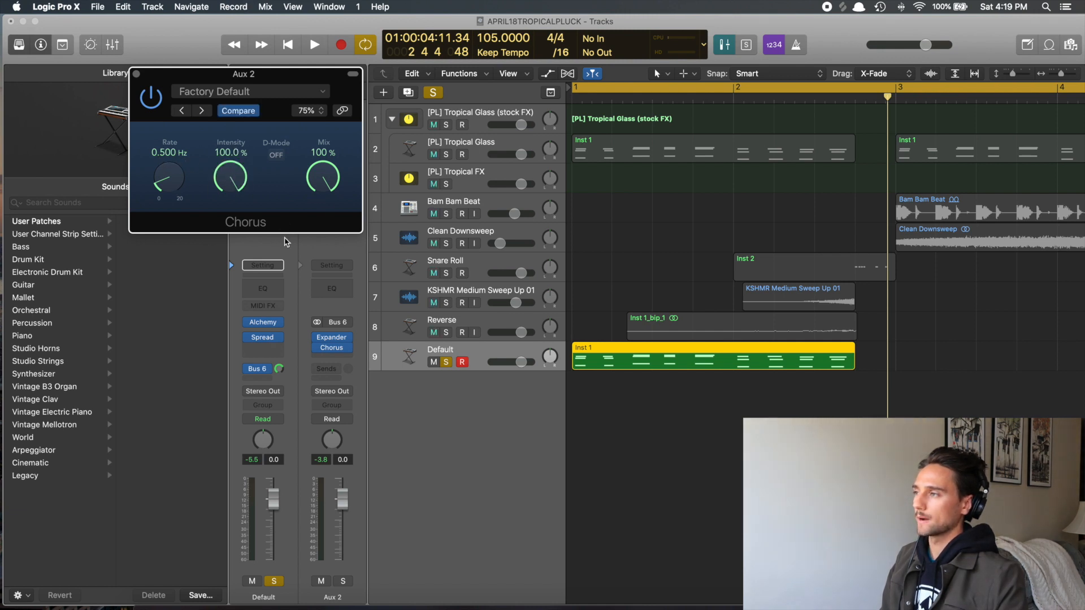
pyautogui.moveTo(329, 184); pyautogui.dragTo(326, 238)
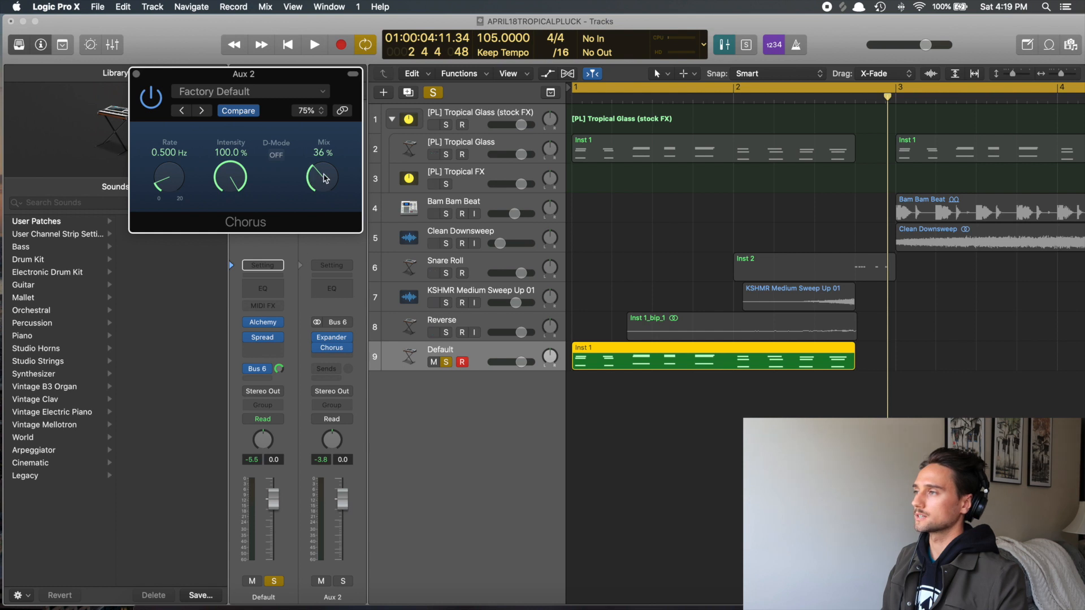
pyautogui.moveTo(326, 192); pyautogui.dragTo(325, 210)
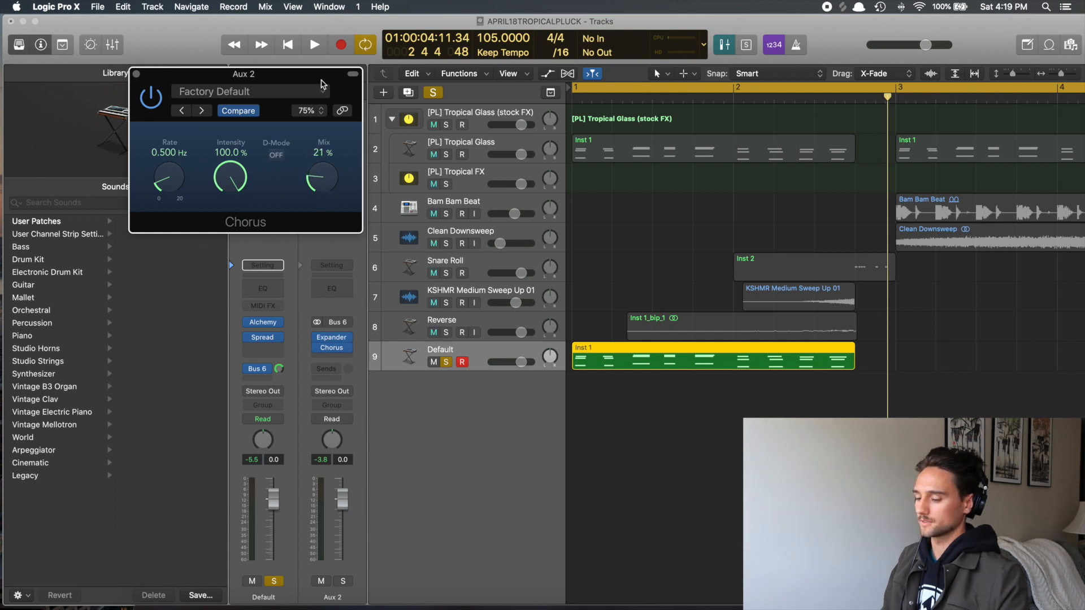
pyautogui.press('space')
pyautogui.moveTo(321, 183); pyautogui.dragTo(320, 185)
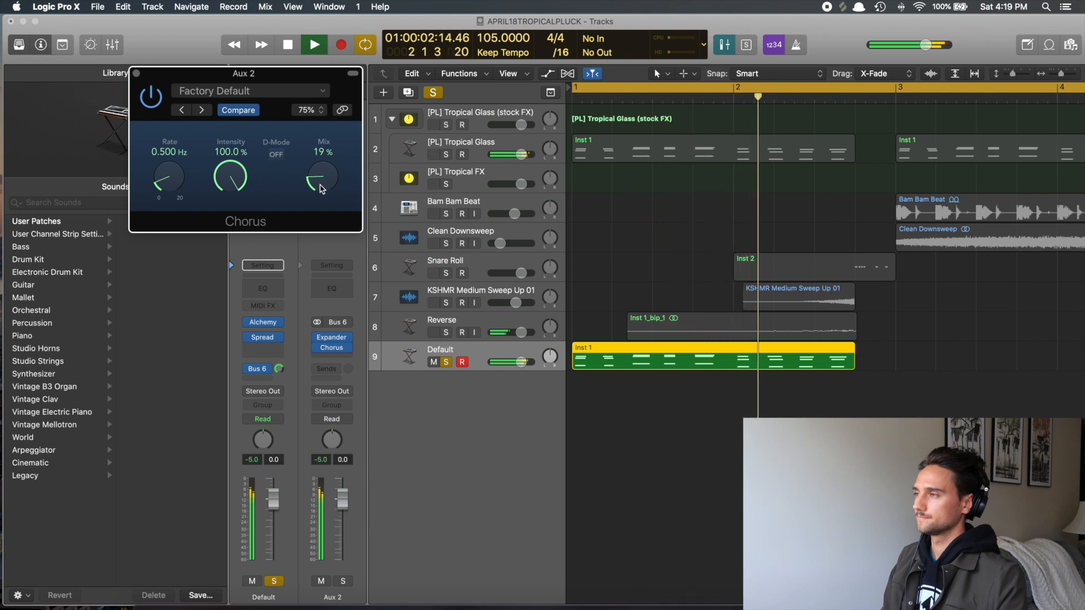
pyautogui.press('space')
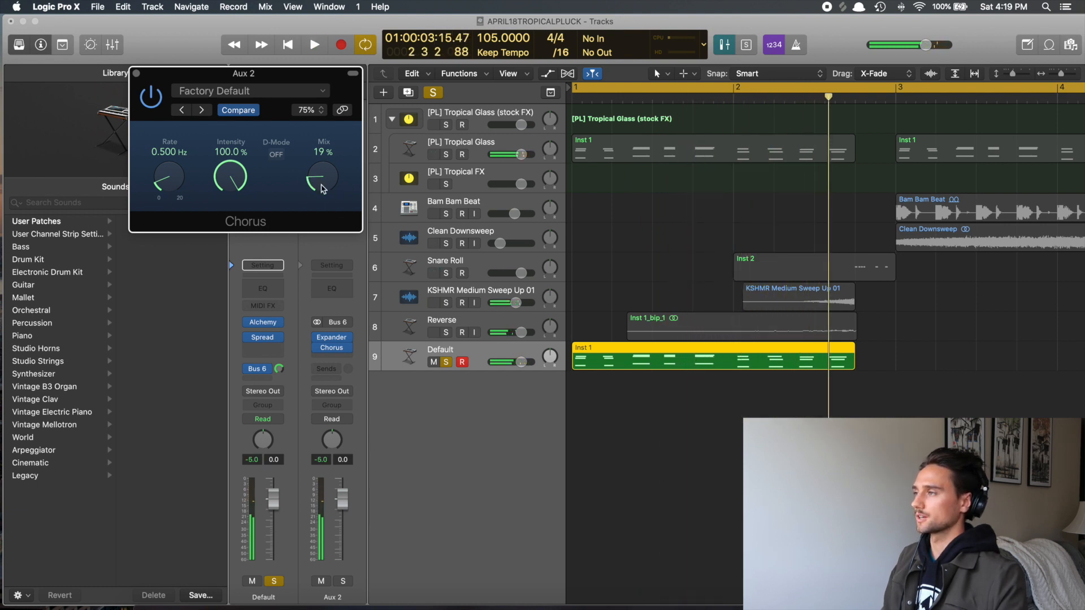
pyautogui.click(137, 73)
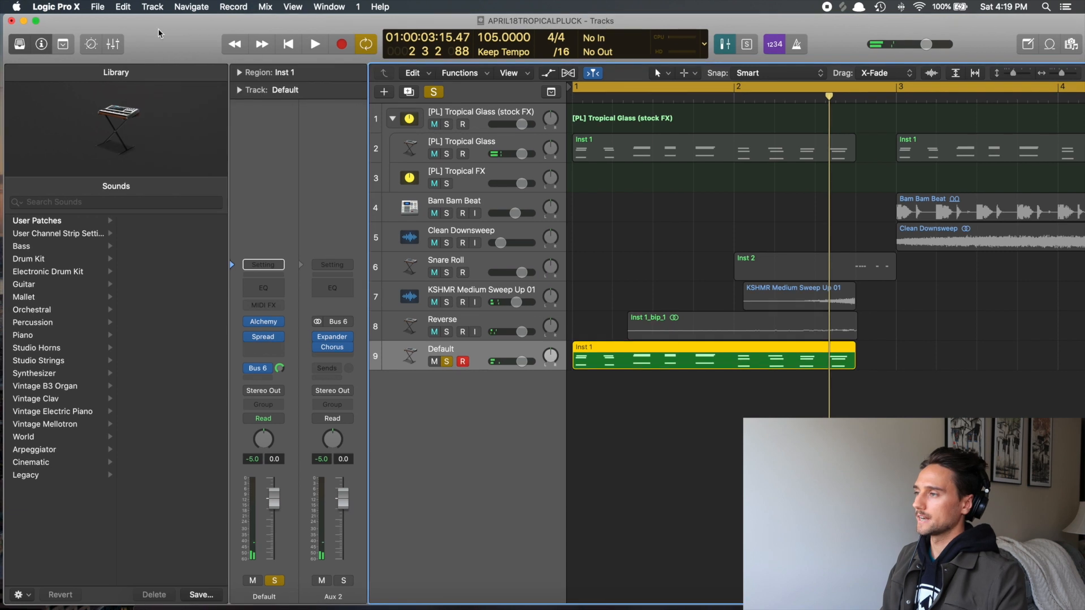
# Insert a Stereo Delay effect after the Chorus on Aux 2.
pyautogui.click(335, 356)
pyautogui.moveTo(384, 510)
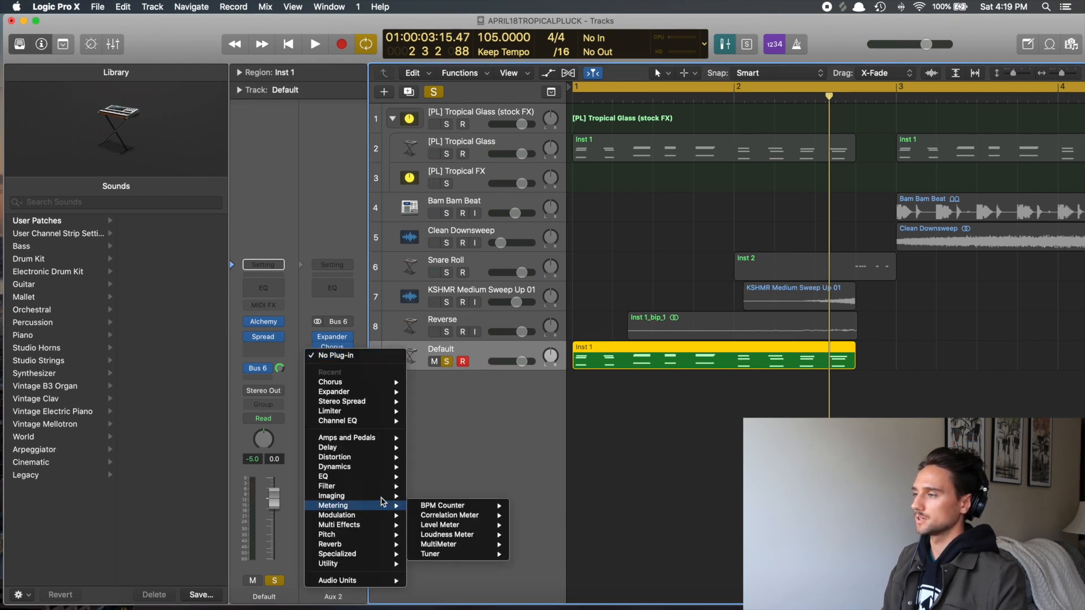
pyautogui.moveTo(385, 449)
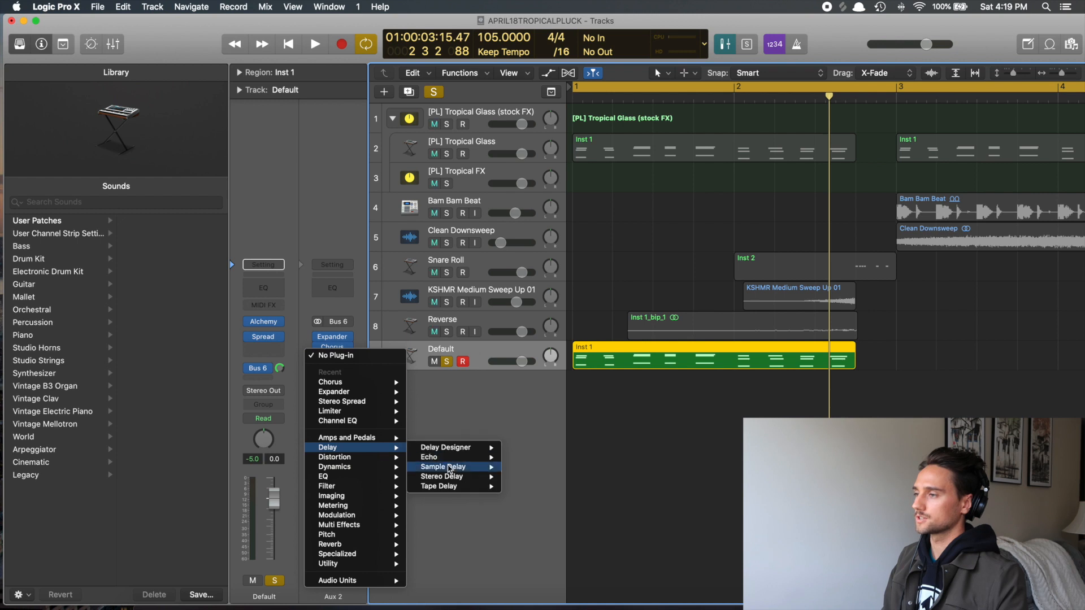
pyautogui.moveTo(447, 476)
pyautogui.click(521, 477)
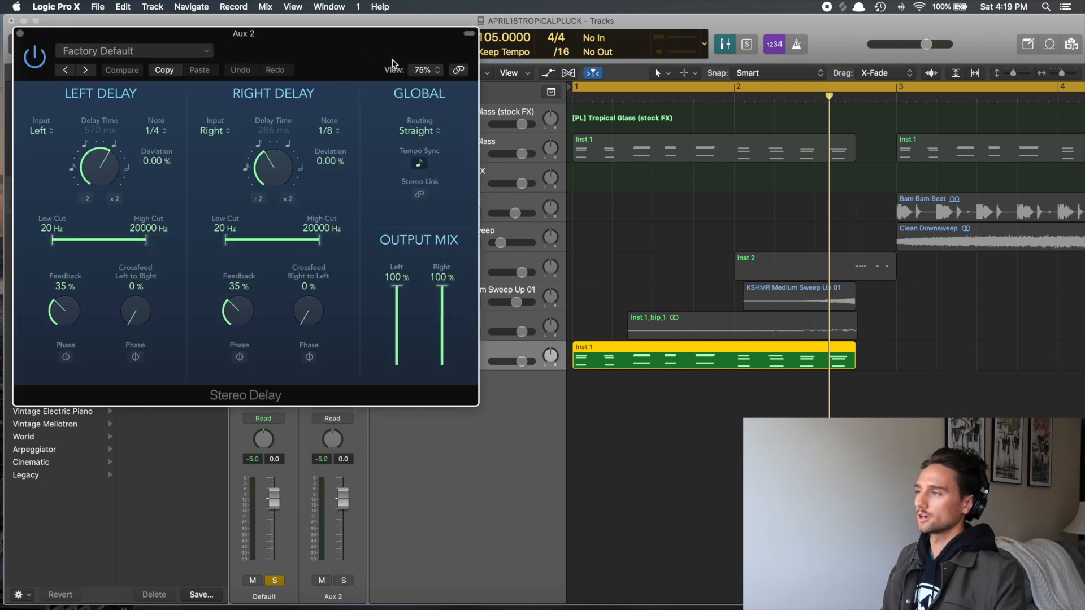
# Set the Stereo Delay routing to Ping Pong L and both low cuts to 200 Hz, and lower both output mix levels.
pyautogui.click(429, 134)
pyautogui.click(432, 179)
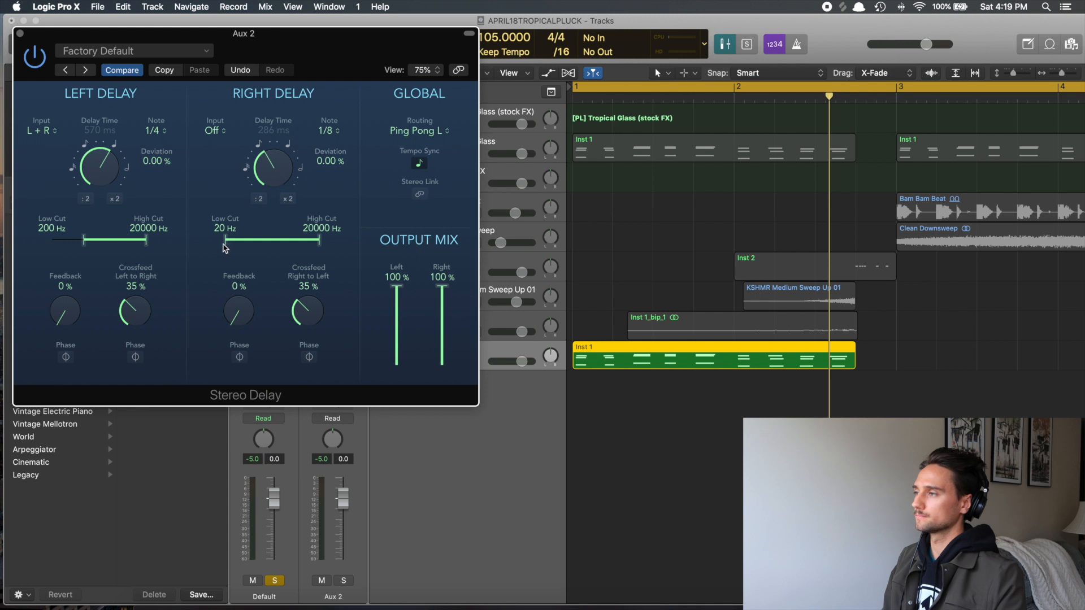
pyautogui.moveTo(248, 244); pyautogui.dragTo(260, 245)
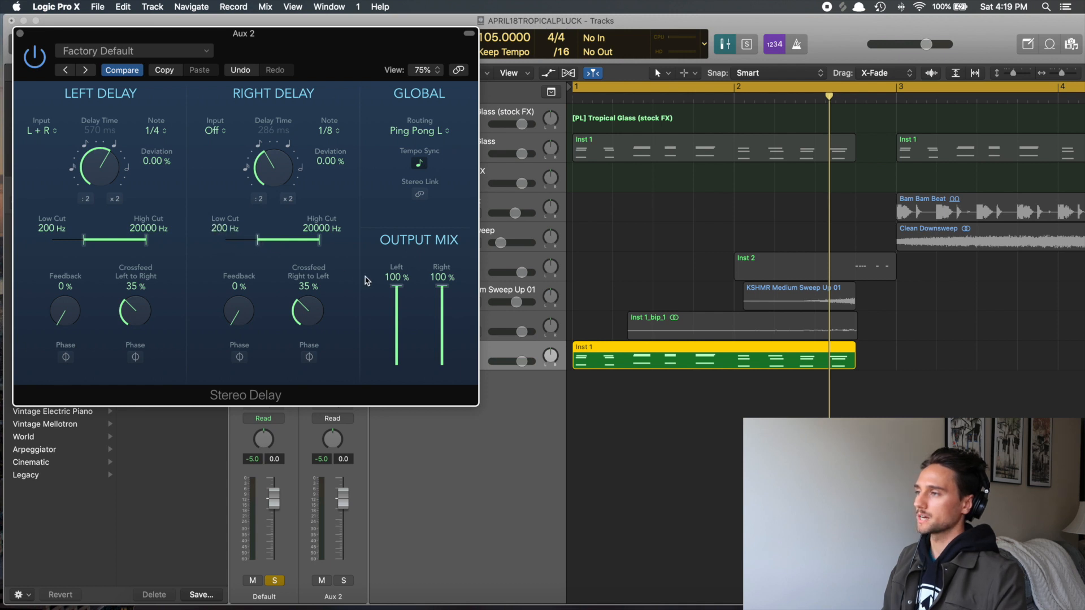
pyautogui.moveTo(400, 298); pyautogui.dragTo(400, 334)
pyautogui.moveTo(441, 294); pyautogui.dragTo(442, 354)
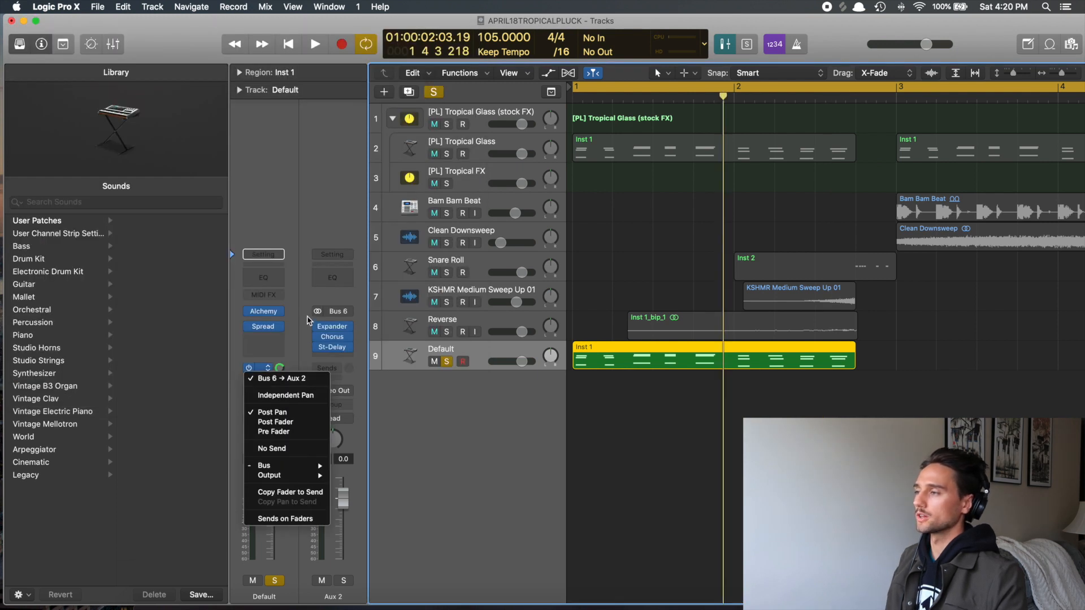
# Insert a Space Designer reverb after the Stereo Delay on Aux 2 and close its window.
pyautogui.click(307, 317)
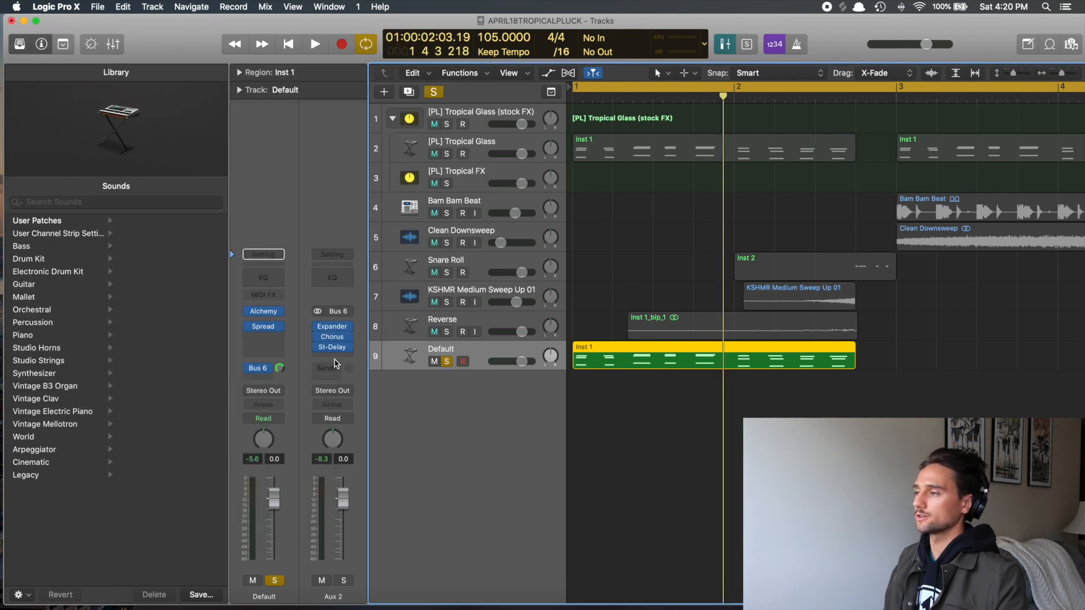
pyautogui.click(337, 357)
pyautogui.moveTo(351, 544)
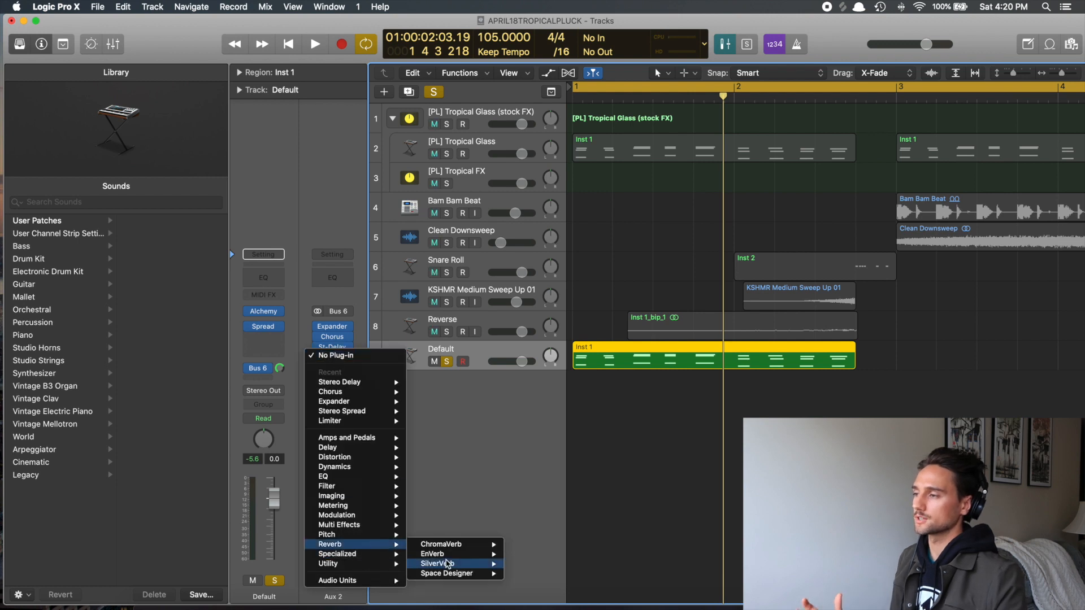
pyautogui.moveTo(475, 572)
pyautogui.click(519, 573)
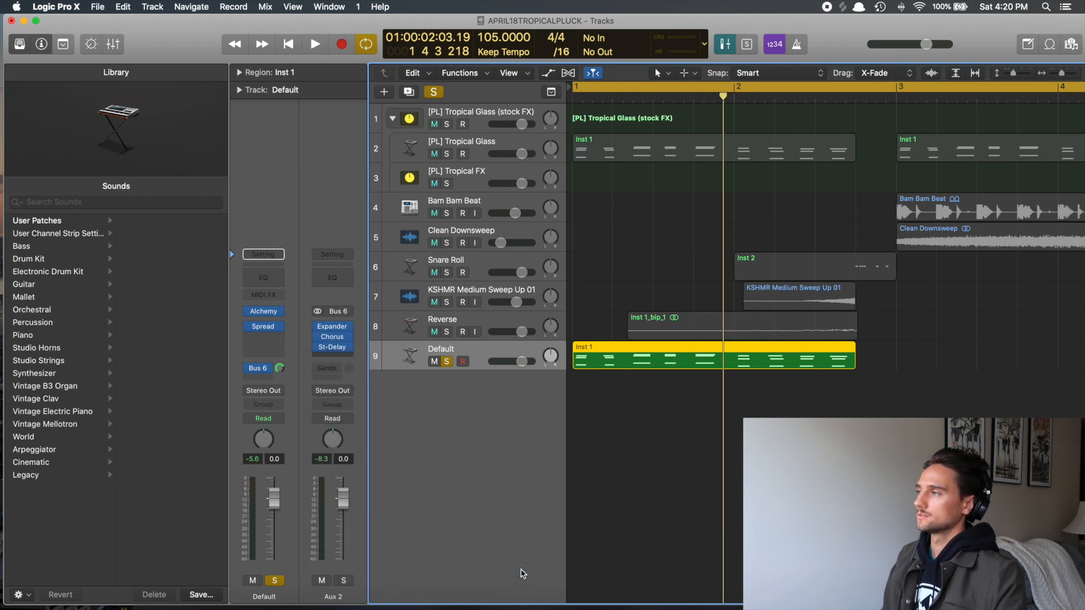
pyautogui.click(20, 33)
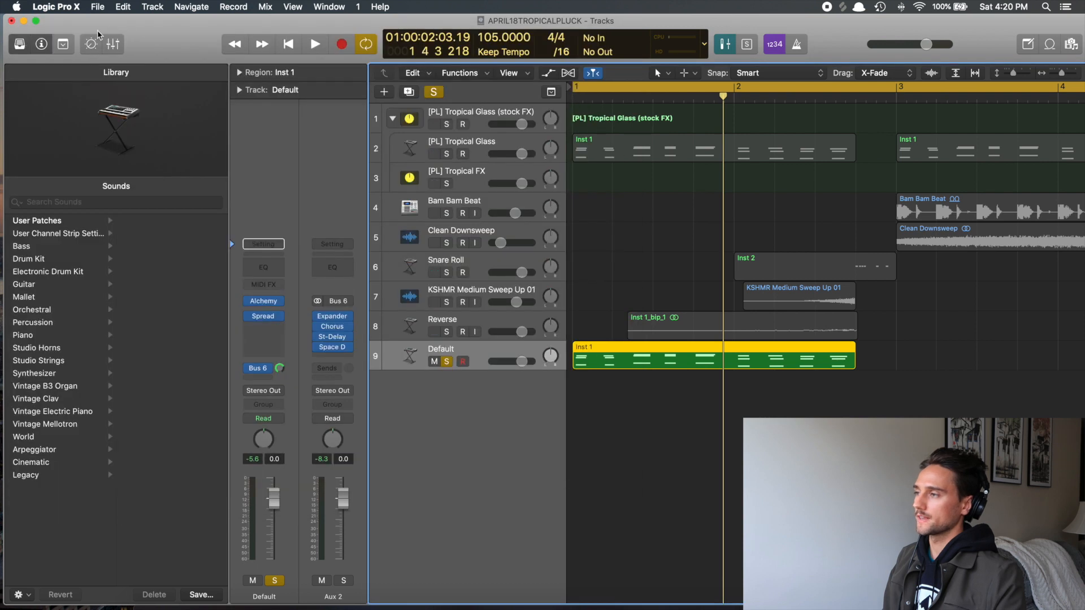
# Reload Space Designer in its existing slot on Aux 2 with its window open.
pyautogui.click(348, 347)
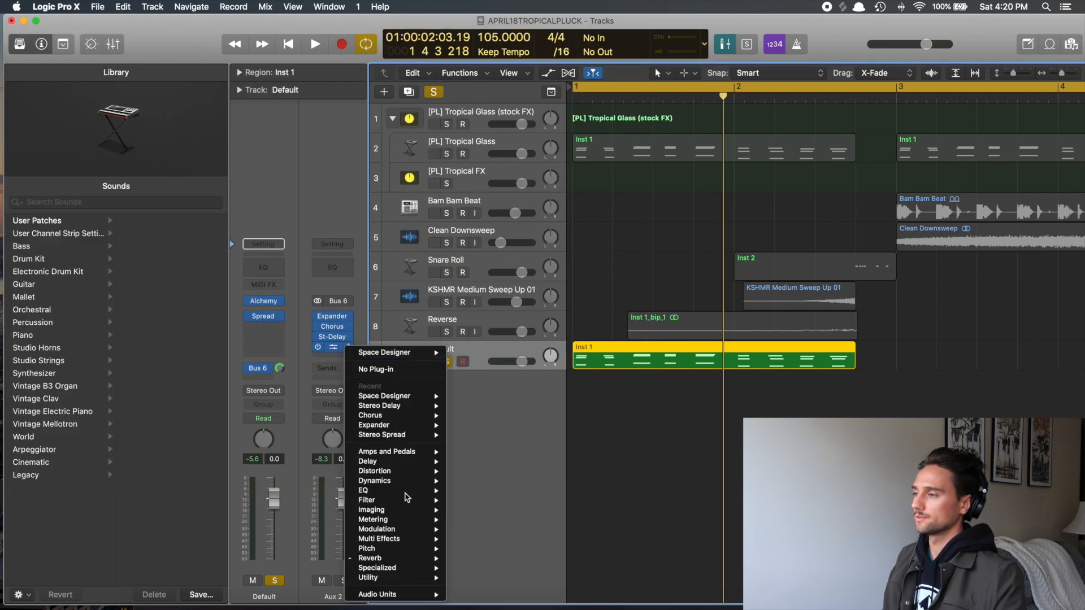
pyautogui.moveTo(396, 558)
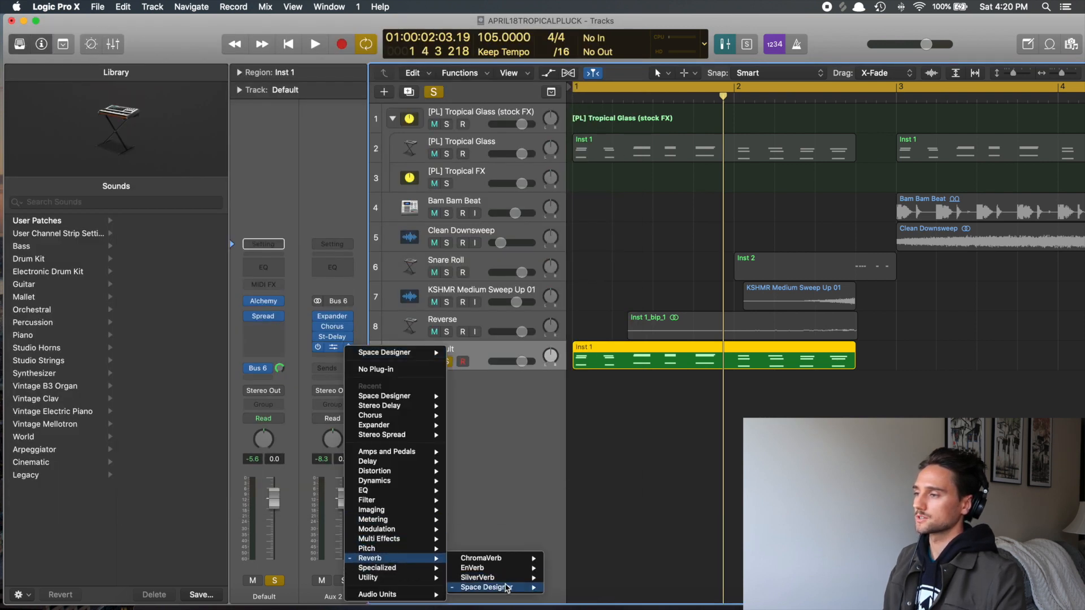
pyautogui.moveTo(491, 588)
pyautogui.click(569, 584)
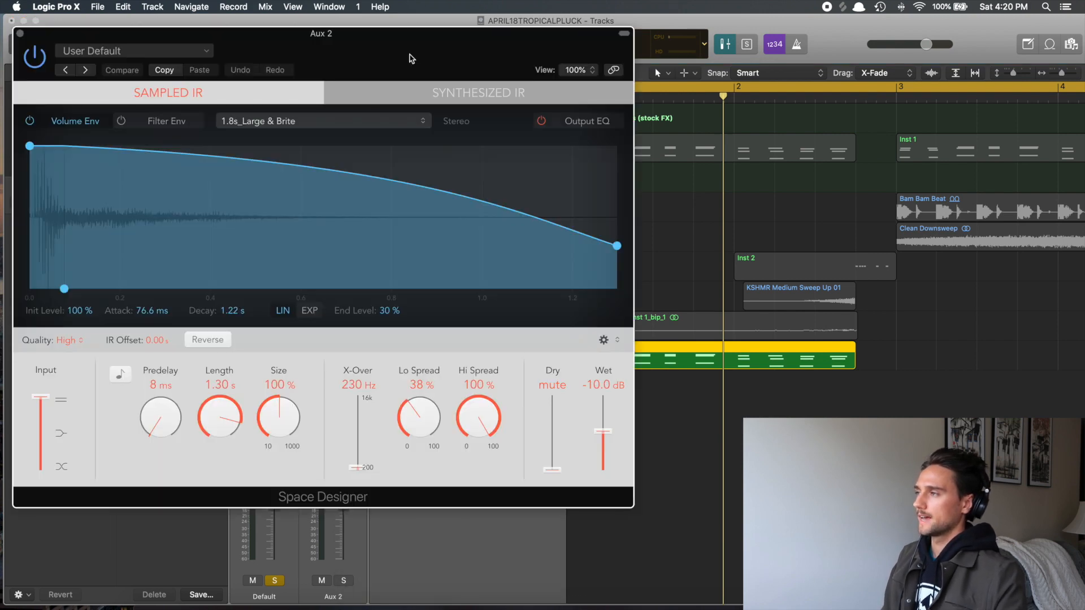
# Load the 2.0s Space Reverb hall preset from Medium Spaces in Space Designer, and switch back one preset to 2.0s Medium Hall.
pyautogui.click(196, 52)
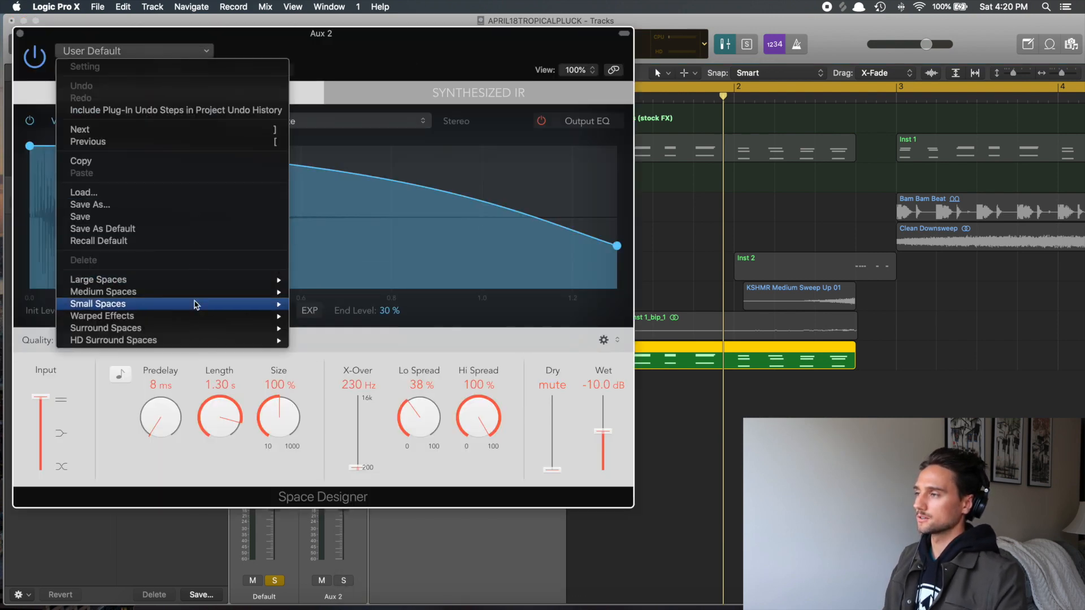
pyautogui.moveTo(199, 295)
pyautogui.moveTo(358, 306)
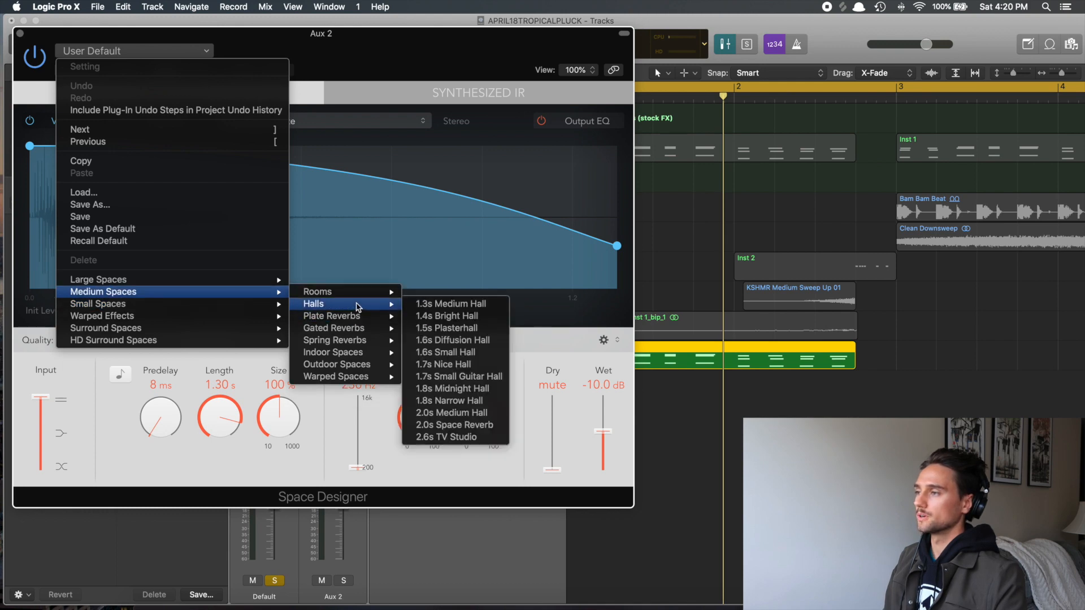
pyautogui.click(455, 425)
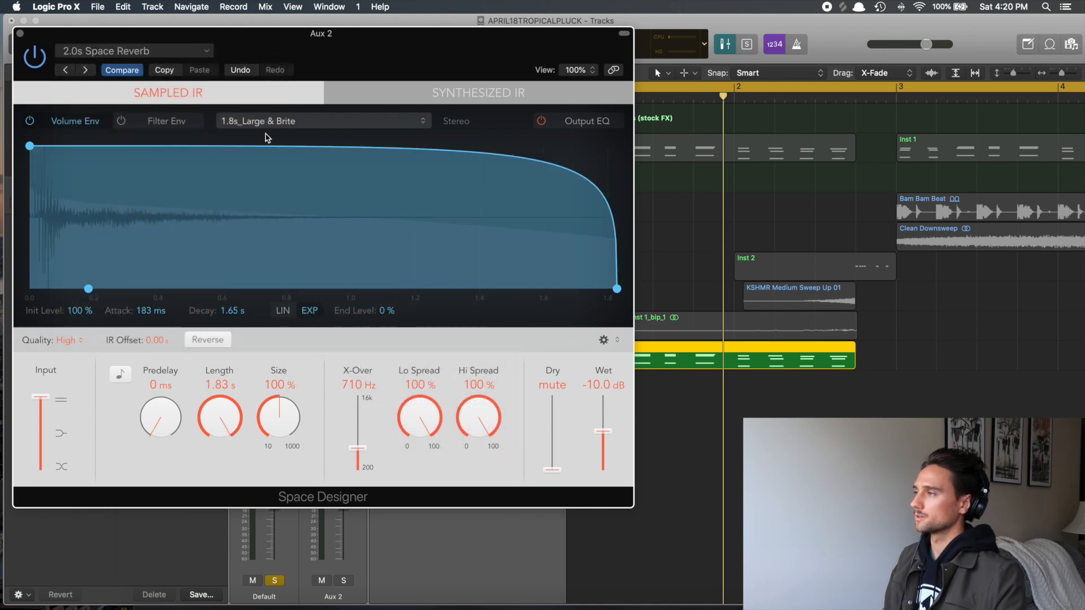
pyautogui.click(67, 70)
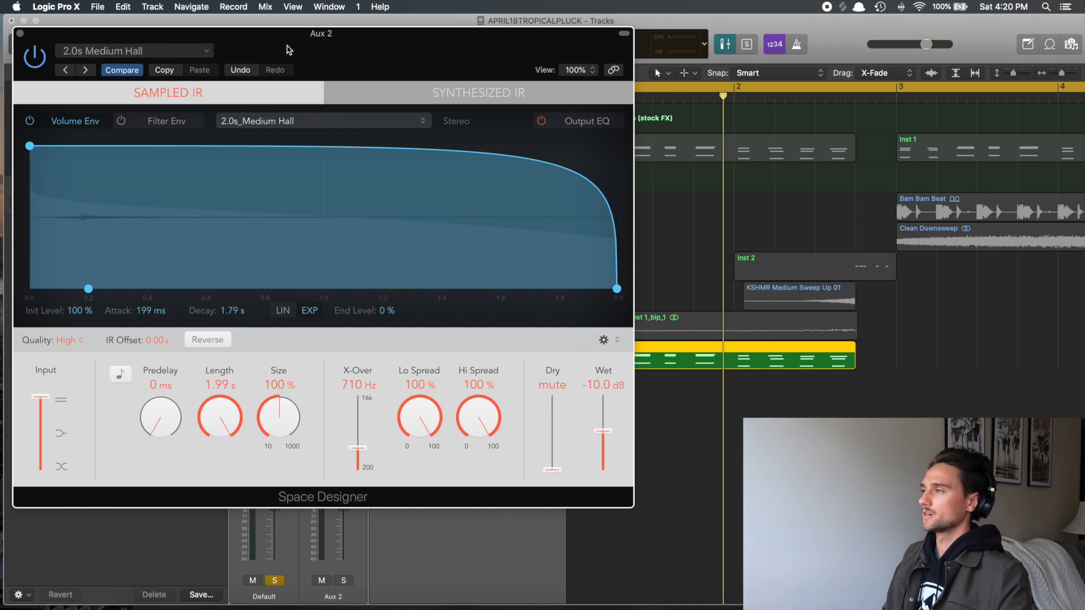
# Browse the Small Spaces room presets in Space Designer, keep 2.0s Medium Hall, and play the track with this reverb.
pyautogui.click(187, 52)
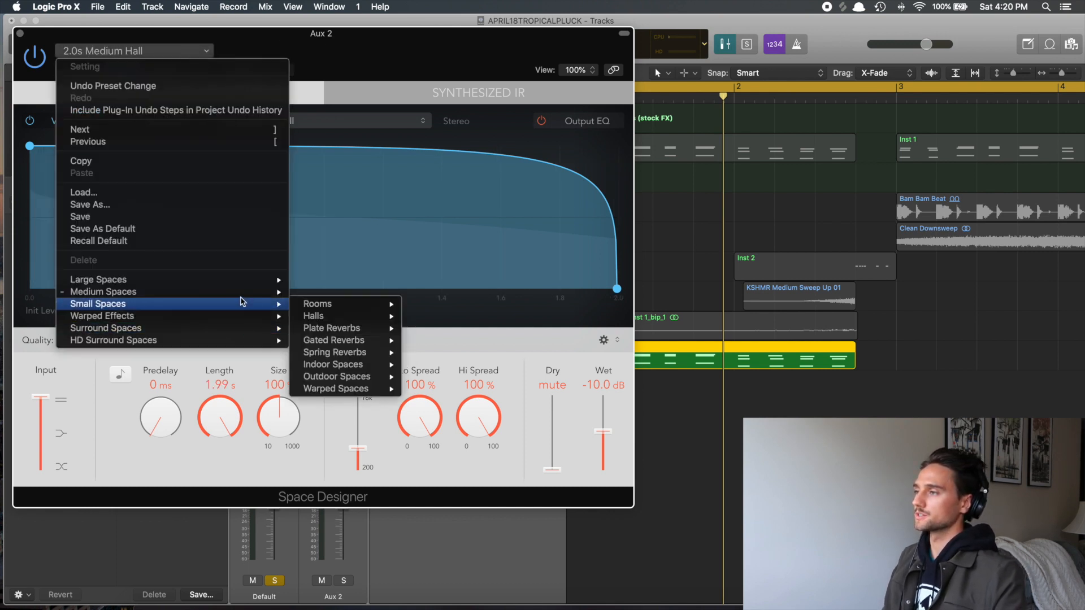
pyautogui.moveTo(243, 299)
pyautogui.moveTo(325, 304)
pyautogui.click(452, 413)
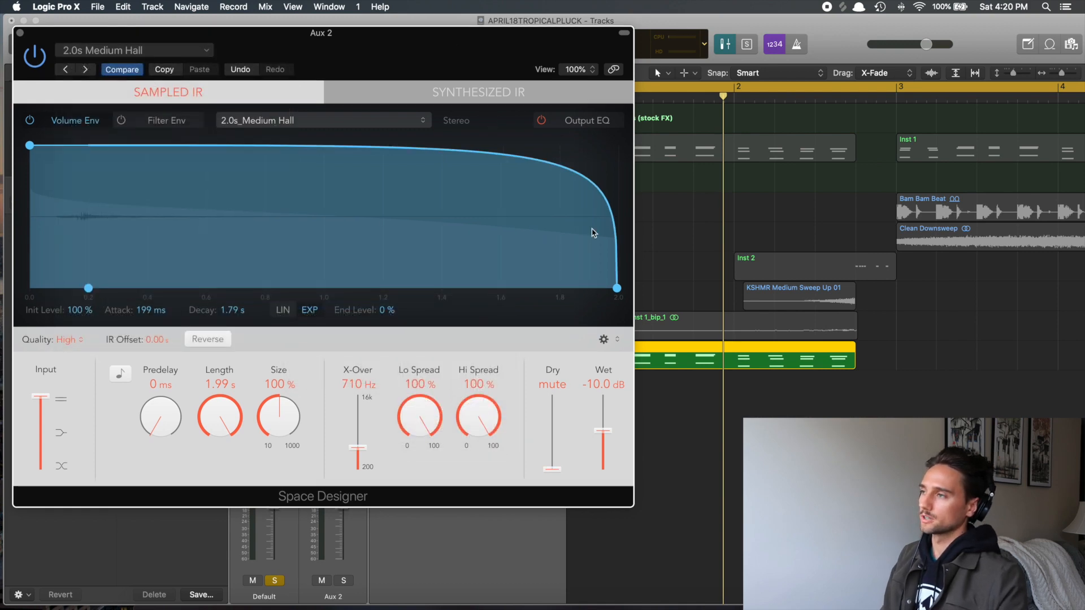
pyautogui.press('space')
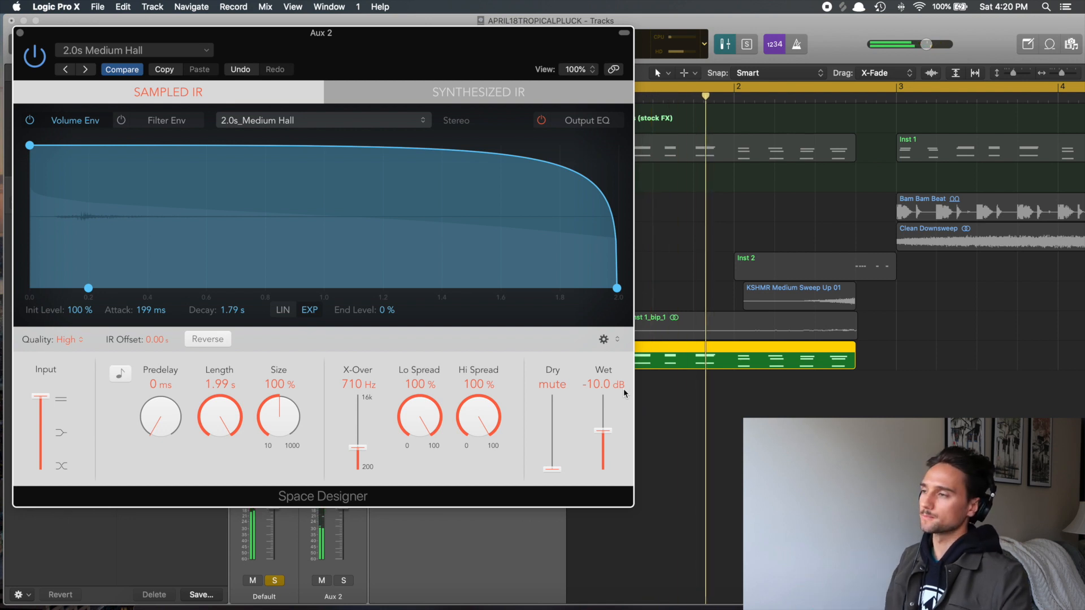
# Enable a 12dB/Oct low cut just below 200 Hz and a high cut at about 7900 Hz in Space Designer's Output EQ.
pyautogui.click(592, 122)
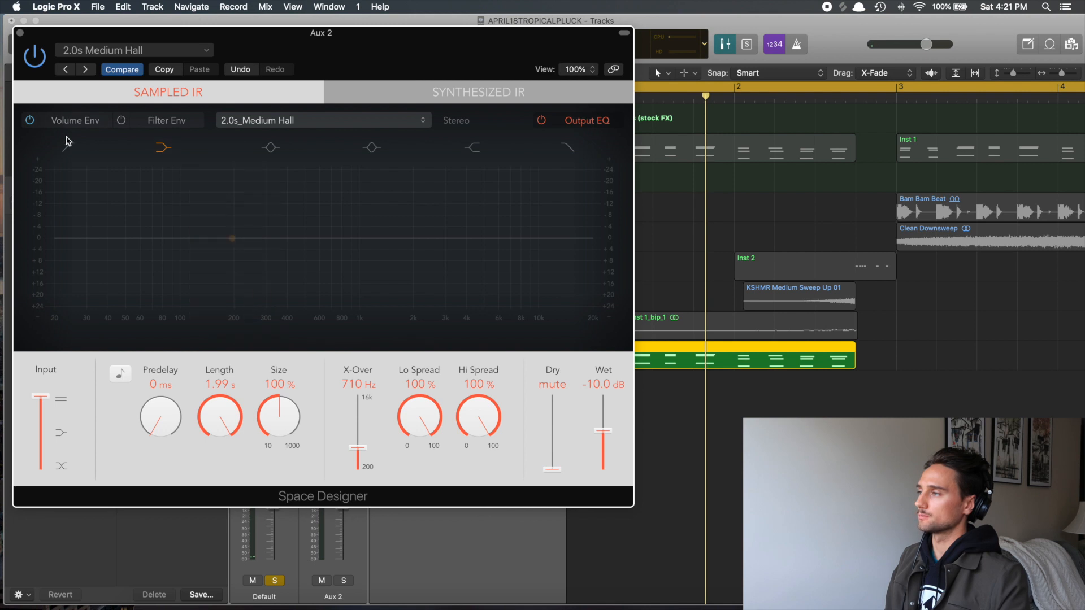
pyautogui.click(68, 147)
pyautogui.click(361, 336)
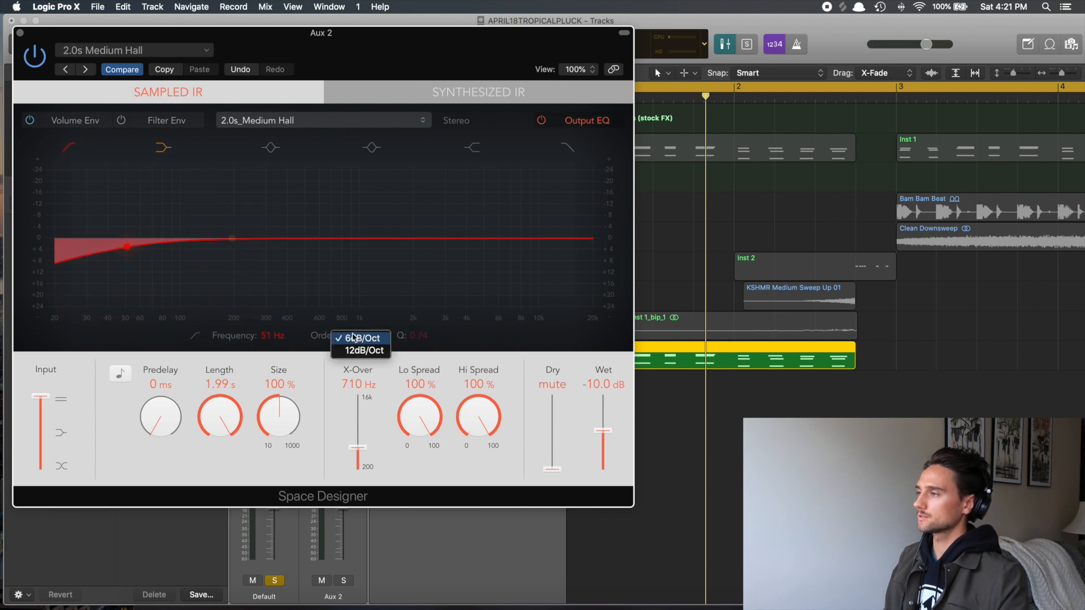
pyautogui.click(365, 355)
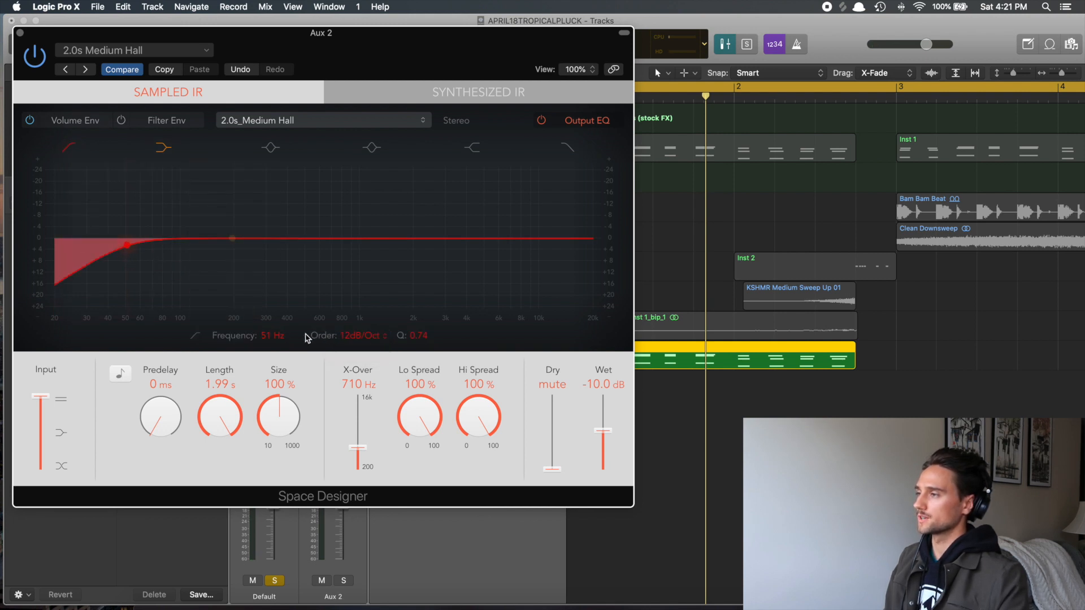
pyautogui.moveTo(128, 243); pyautogui.dragTo(225, 242)
pyautogui.click(568, 148)
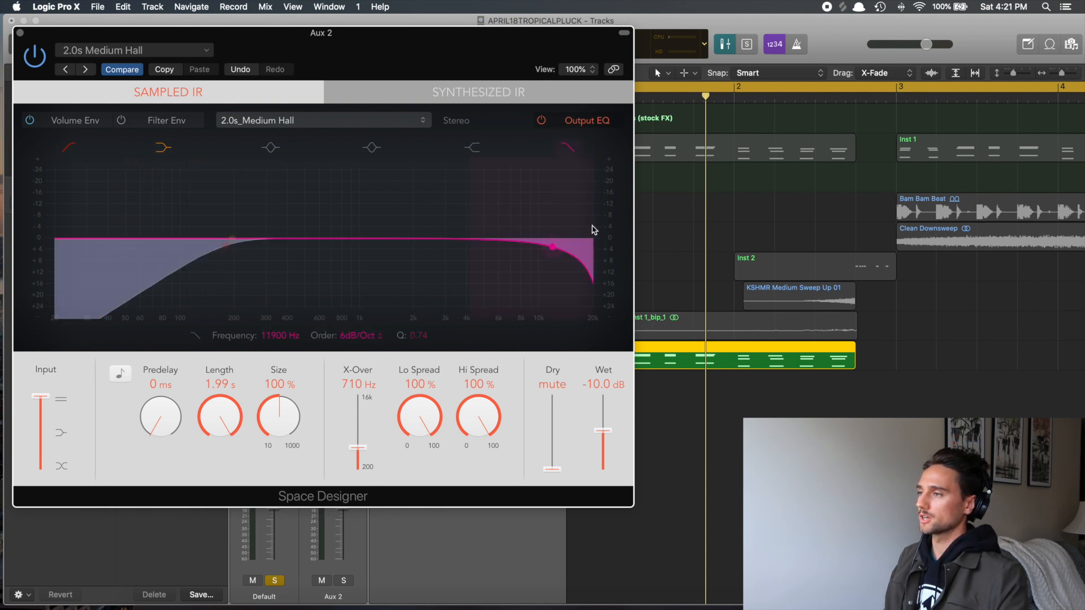
pyautogui.moveTo(552, 249); pyautogui.dragTo(524, 249)
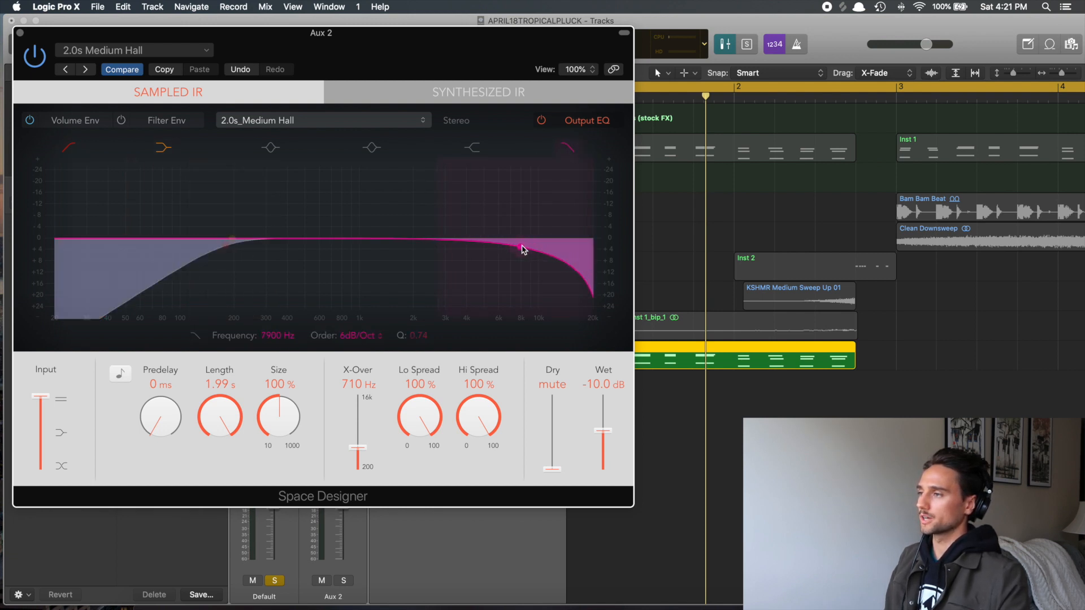
# Raise Space Designer's Wet level to -9.0 dB during playback, close its window, and stop playback.
pyautogui.press('space')
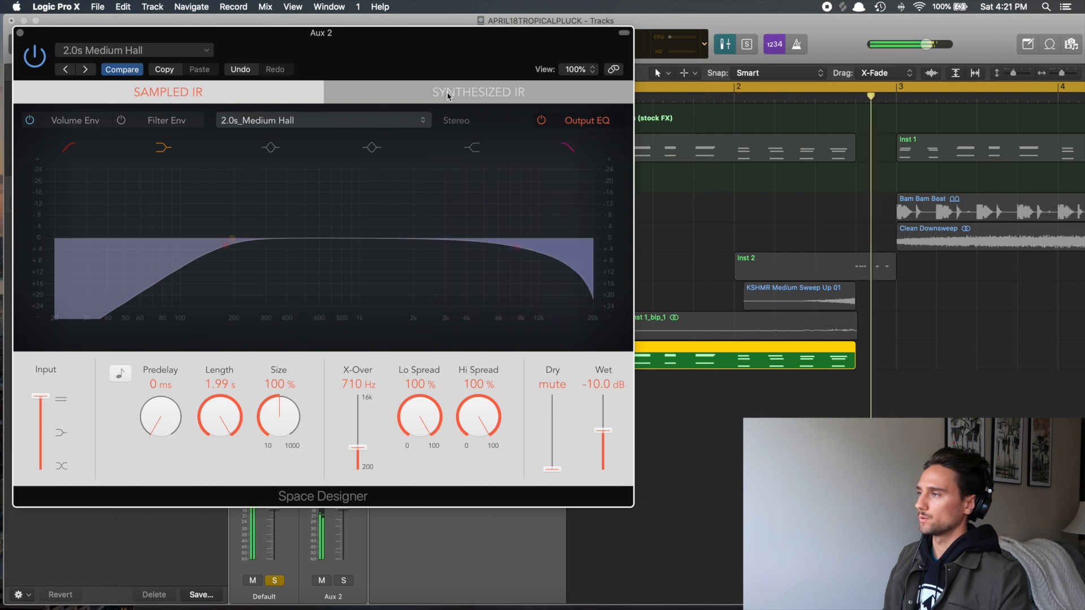
pyautogui.click(75, 119)
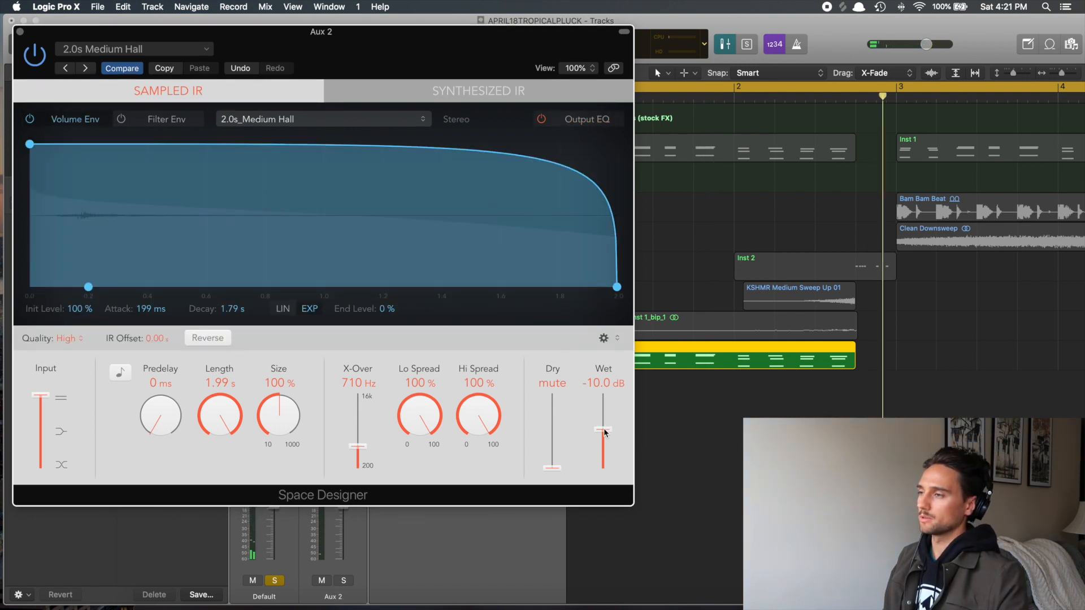
pyautogui.moveTo(604, 433); pyautogui.dragTo(604, 428)
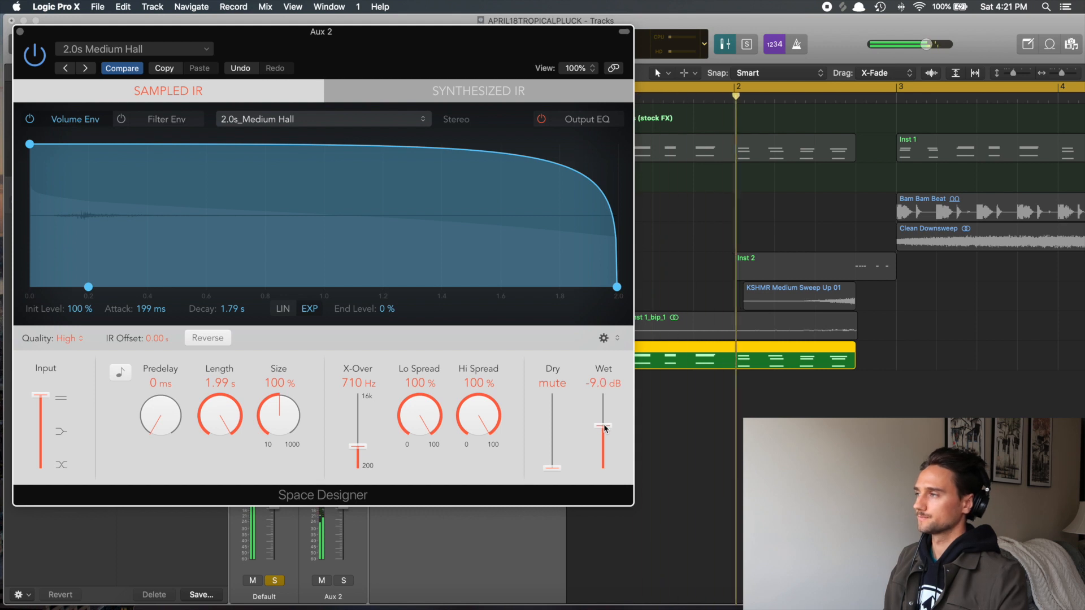
pyautogui.click(20, 31)
pyautogui.press('space')
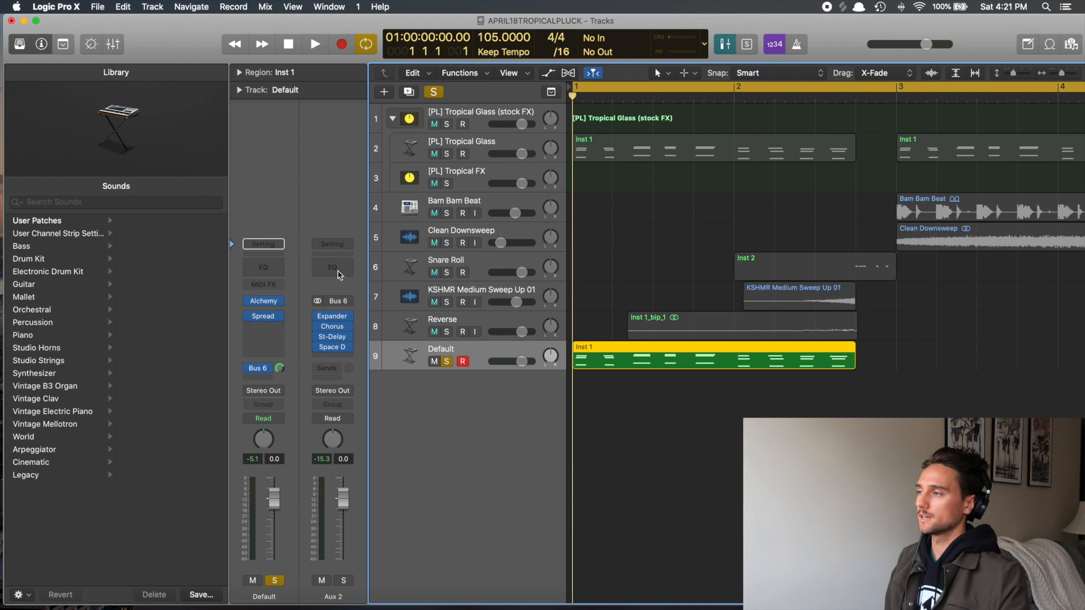
# Add a Channel EQ to Aux 2, boost 1000 Hz by 3.0 dB with a Q of 2.90, and lower the high shelf during playback.
pyautogui.click(338, 275)
pyautogui.moveTo(266, 42); pyautogui.dragTo(324, 41)
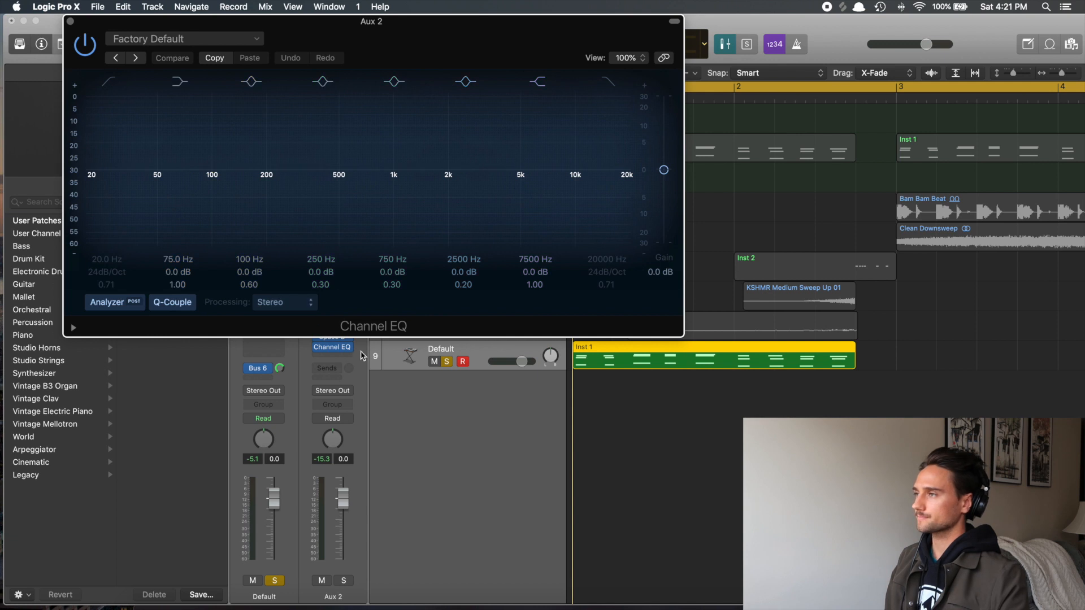
pyautogui.moveTo(417, 37); pyautogui.dragTo(408, 38)
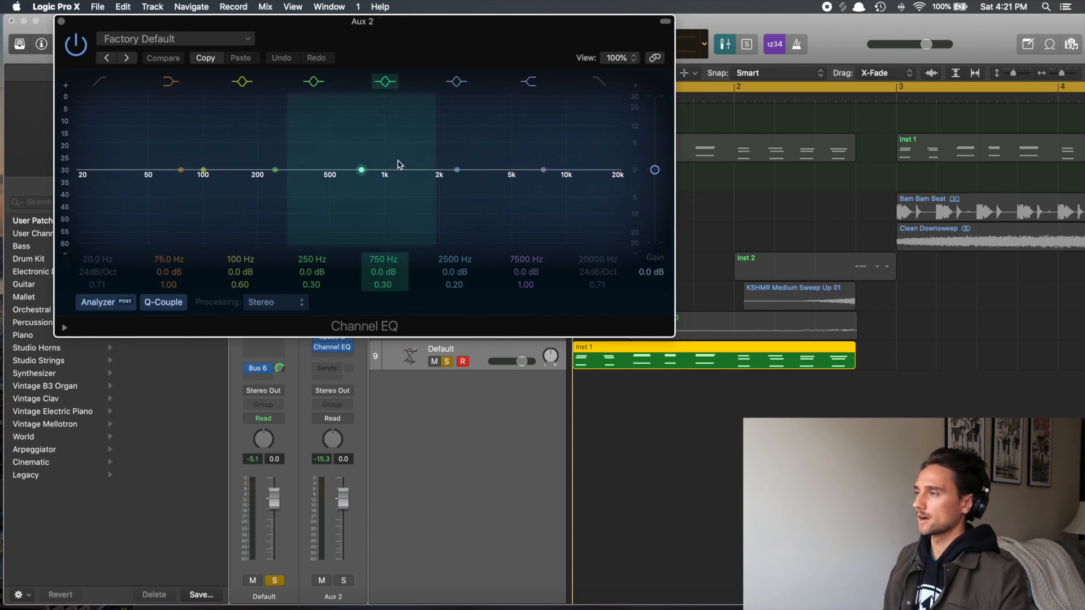
pyautogui.moveTo(367, 167); pyautogui.dragTo(388, 162)
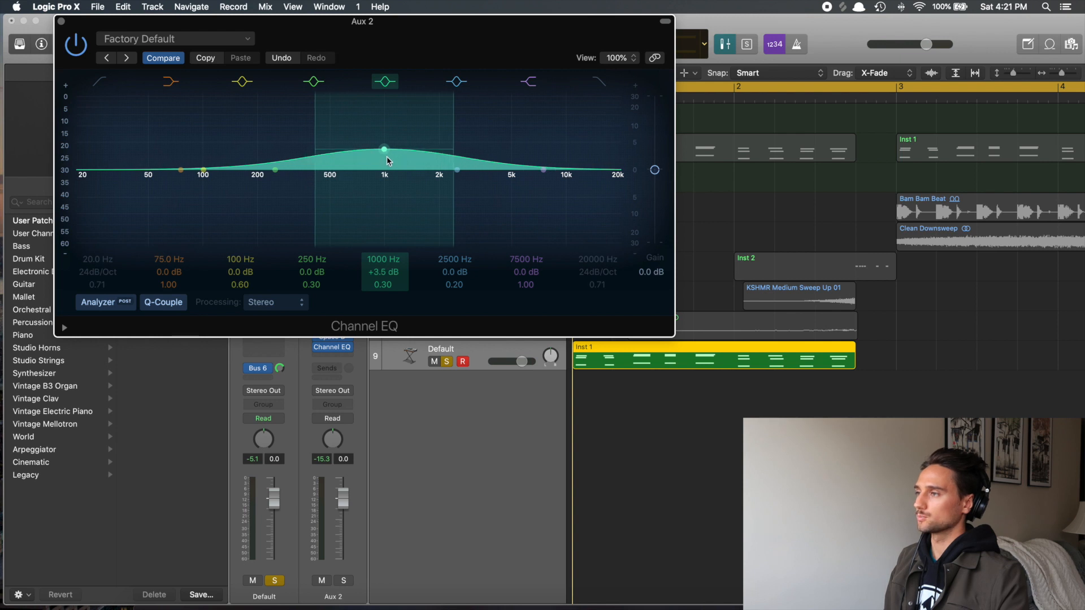
pyautogui.moveTo(450, 147); pyautogui.dragTo(427, 149)
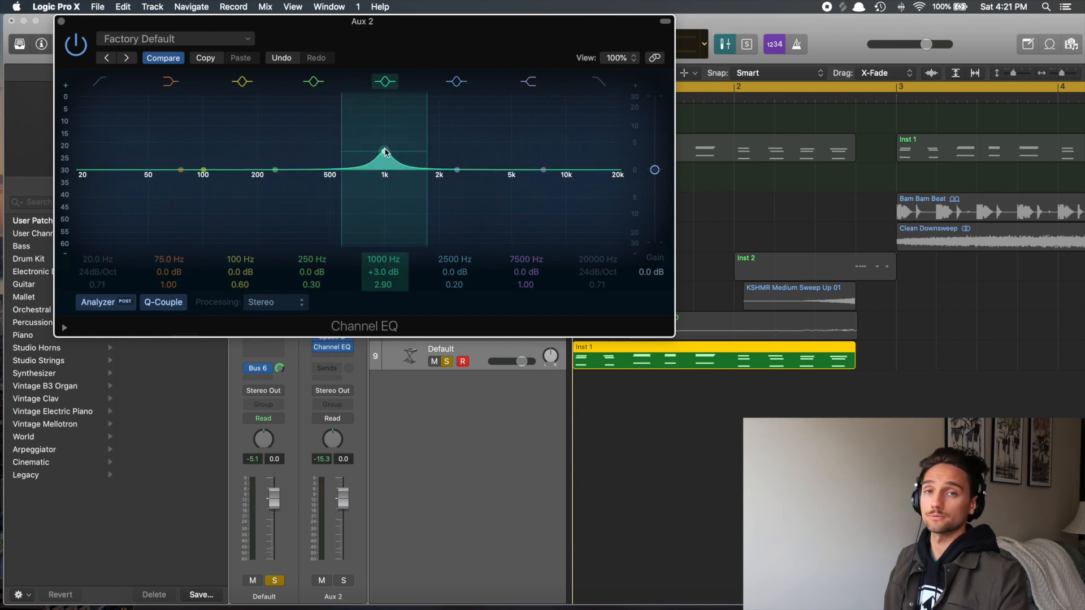
pyautogui.moveTo(385, 151); pyautogui.dragTo(385, 153)
pyautogui.press('space')
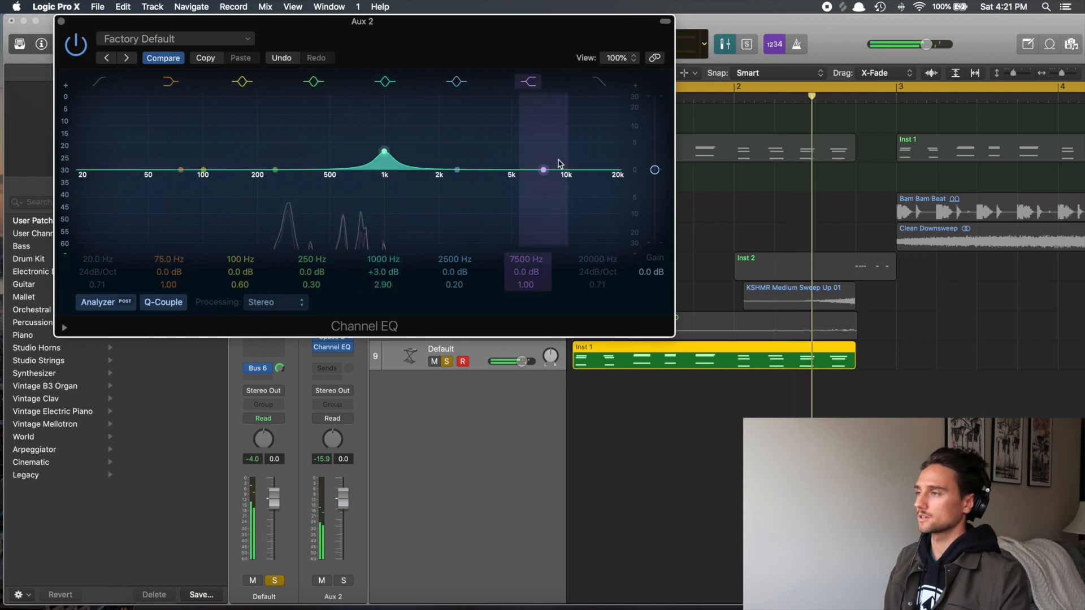
pyautogui.moveTo(541, 168)
pyautogui.mouseDown()
pyautogui.moveTo(458, 172)
pyautogui.moveTo(454, 182)
pyautogui.mouseUp()
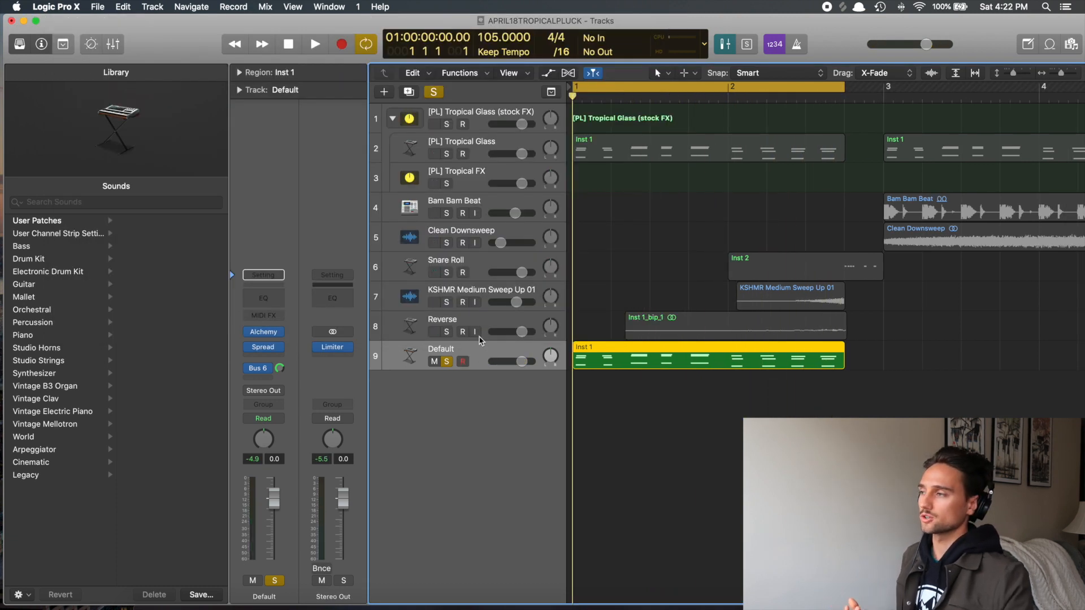
# Turn the Default track's Bus 6 send all the way down and start playback to hear the dry pluck.
pyautogui.click(260, 368)
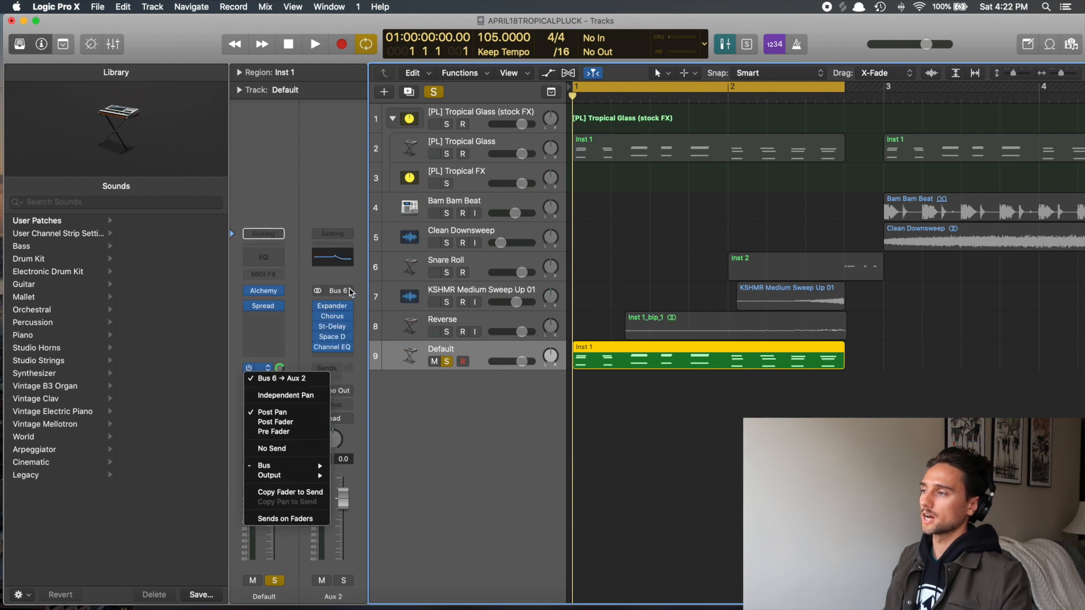
pyautogui.click(353, 287)
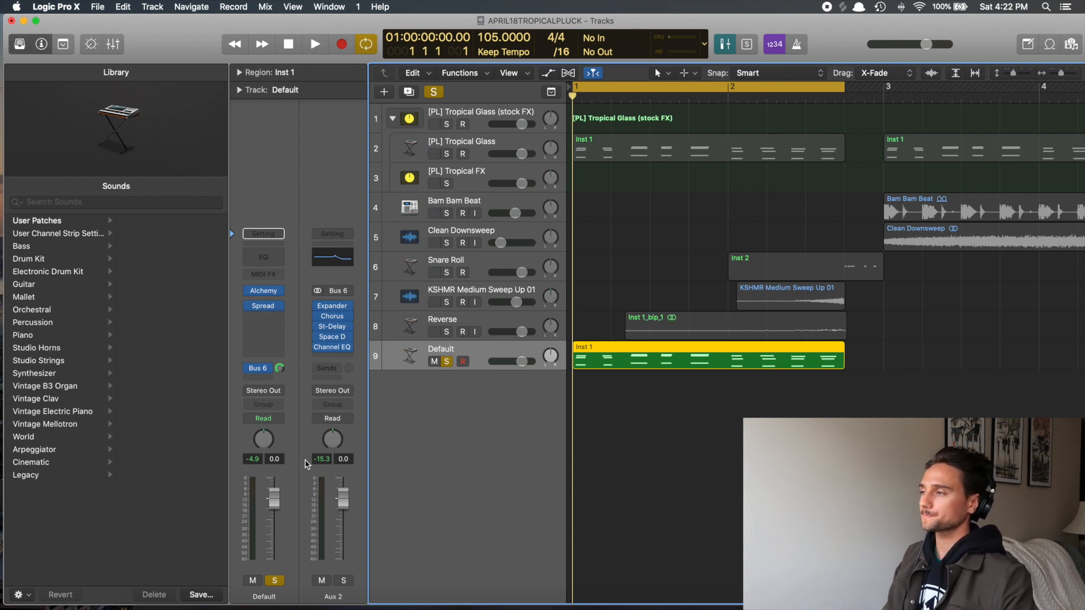
pyautogui.moveTo(281, 368); pyautogui.dragTo(257, 607)
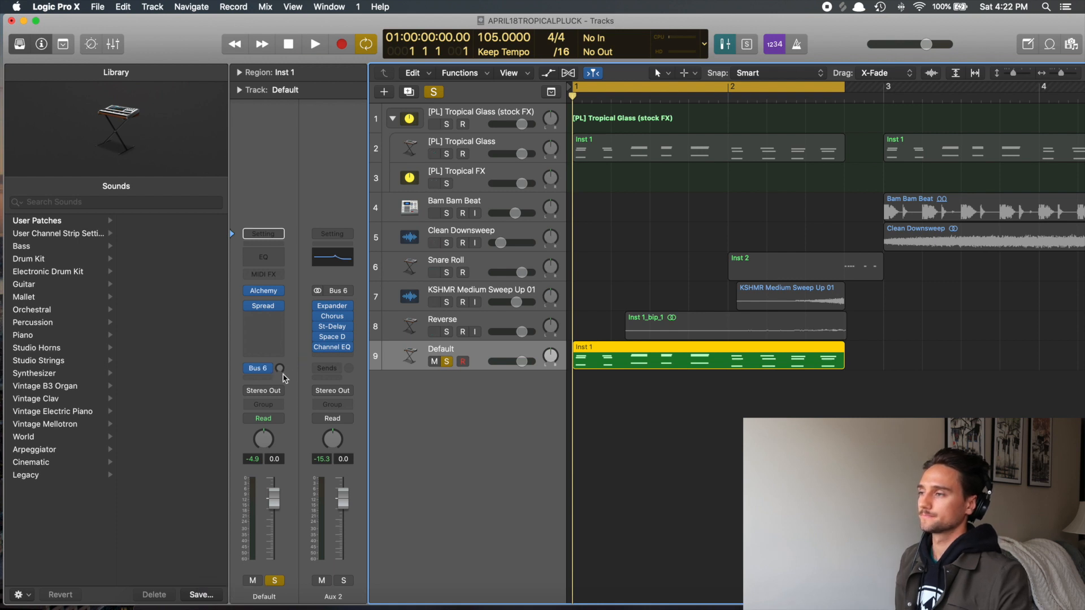
pyautogui.press('space')
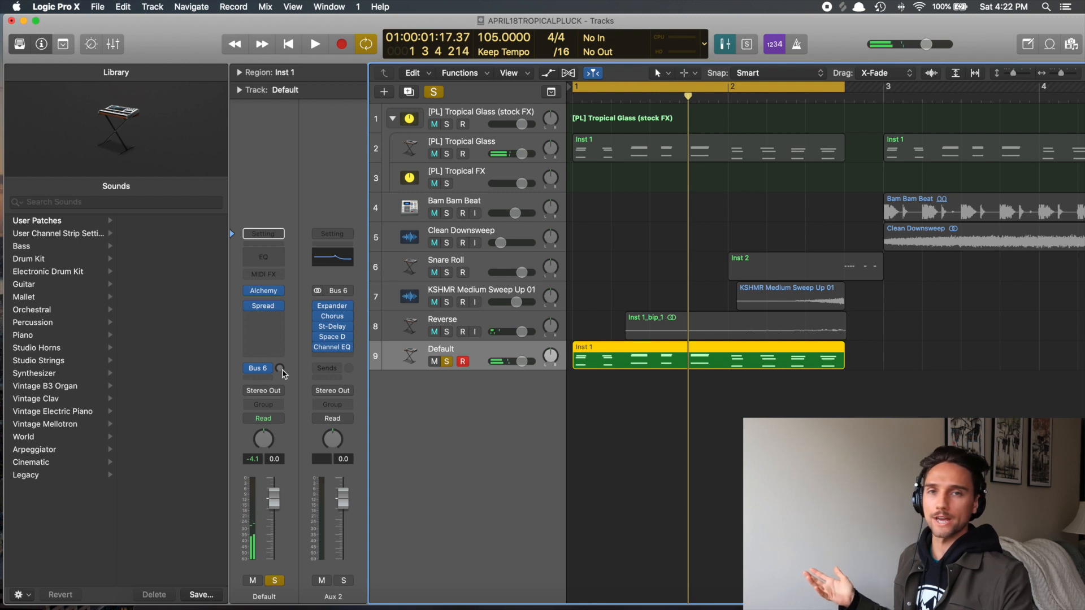
# Extend the Inst 1 region on the Default track and the cycle range to bar 3.
pyautogui.moveTo(843, 356); pyautogui.dragTo(882, 357)
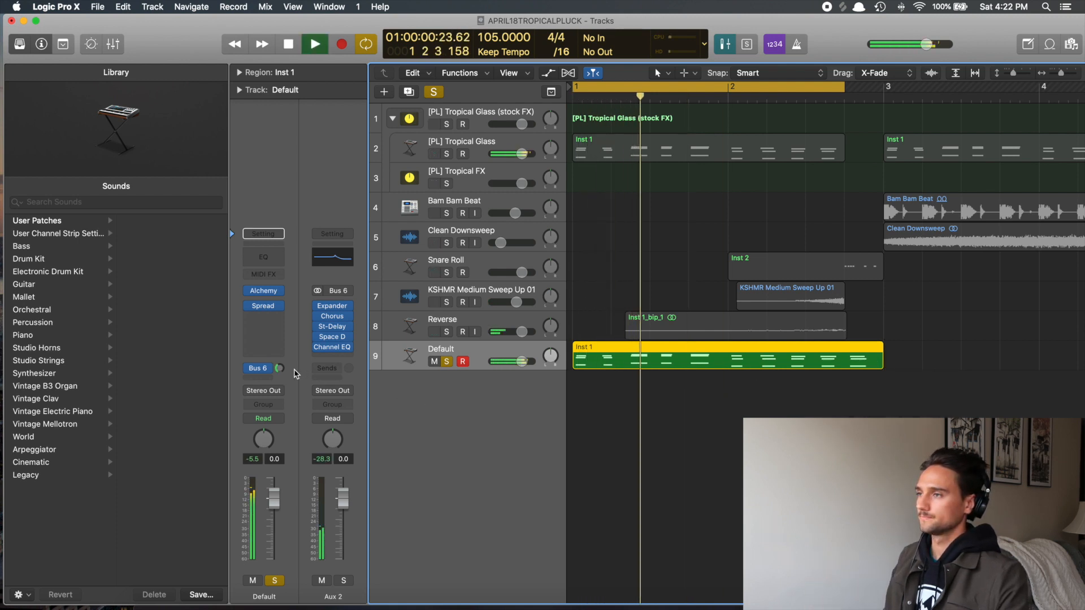
pyautogui.moveTo(844, 87); pyautogui.dragTo(883, 88)
# Audition the Default track's Bus 6 send at +6.0 dB, bring it back to about -6.1 dB, and fine-tune it before stopping playback.
pyautogui.moveTo(279, 369); pyautogui.dragTo(281, 249)
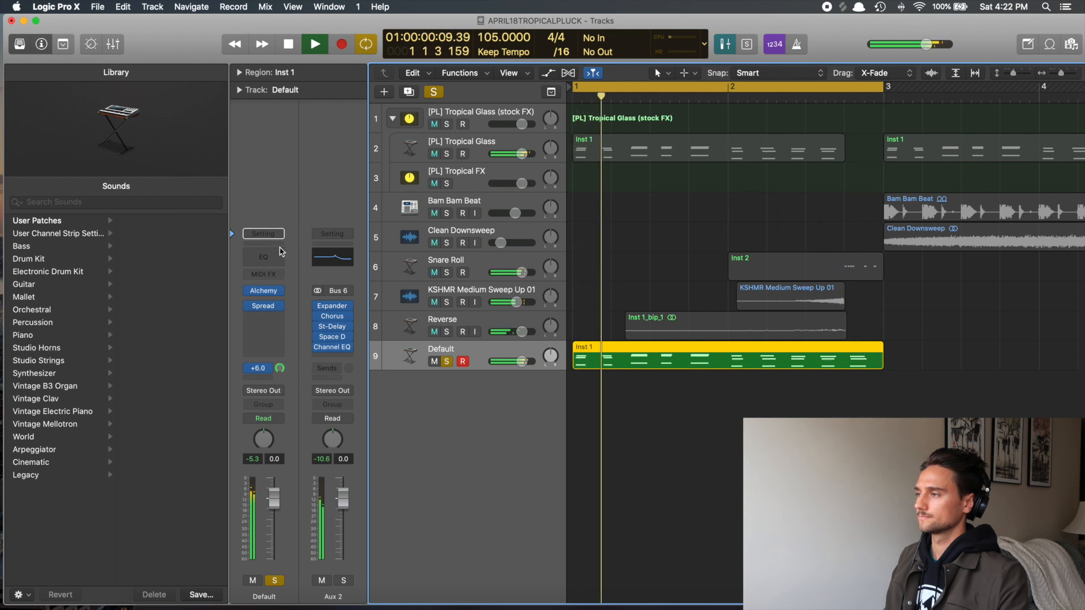
pyautogui.moveTo(280, 369); pyautogui.dragTo(282, 422)
pyautogui.moveTo(280, 370); pyautogui.dragTo(280, 368)
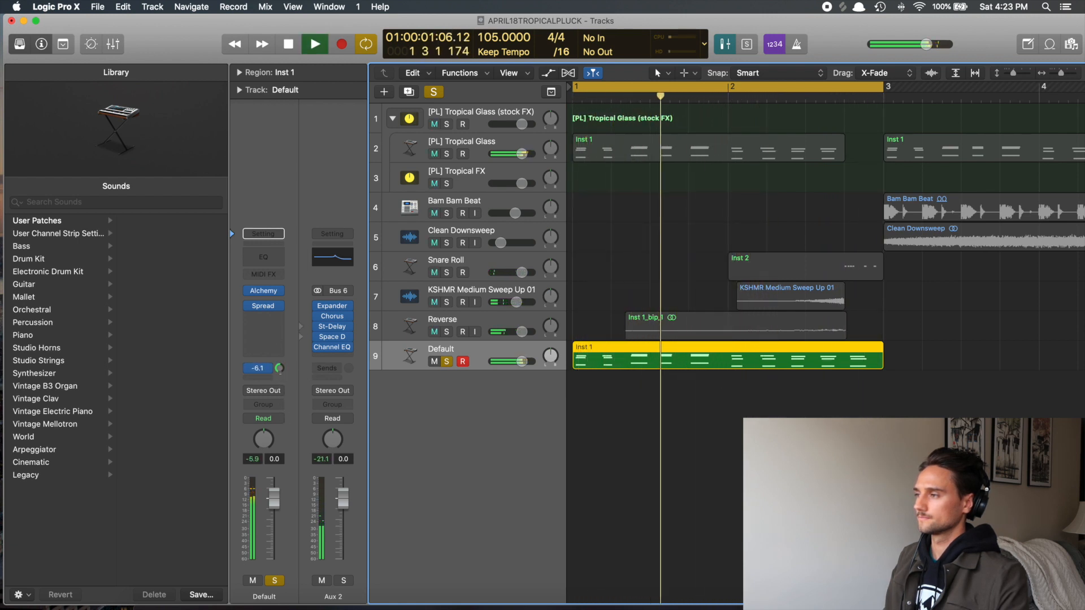
pyautogui.moveTo(280, 369); pyautogui.dragTo(281, 367)
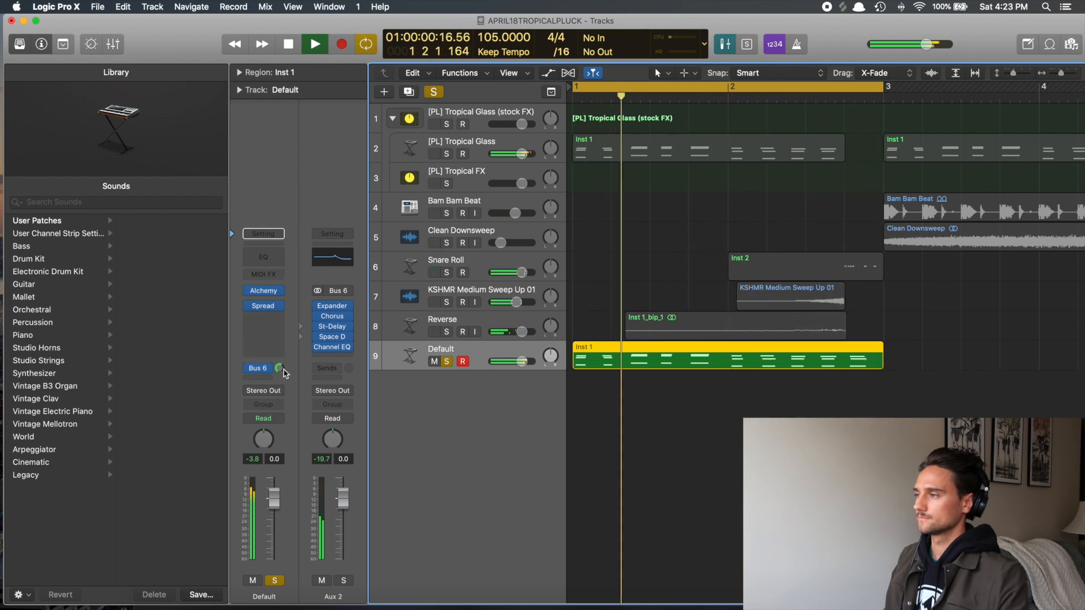
pyautogui.moveTo(280, 368); pyautogui.dragTo(280, 364)
pyautogui.press('space')
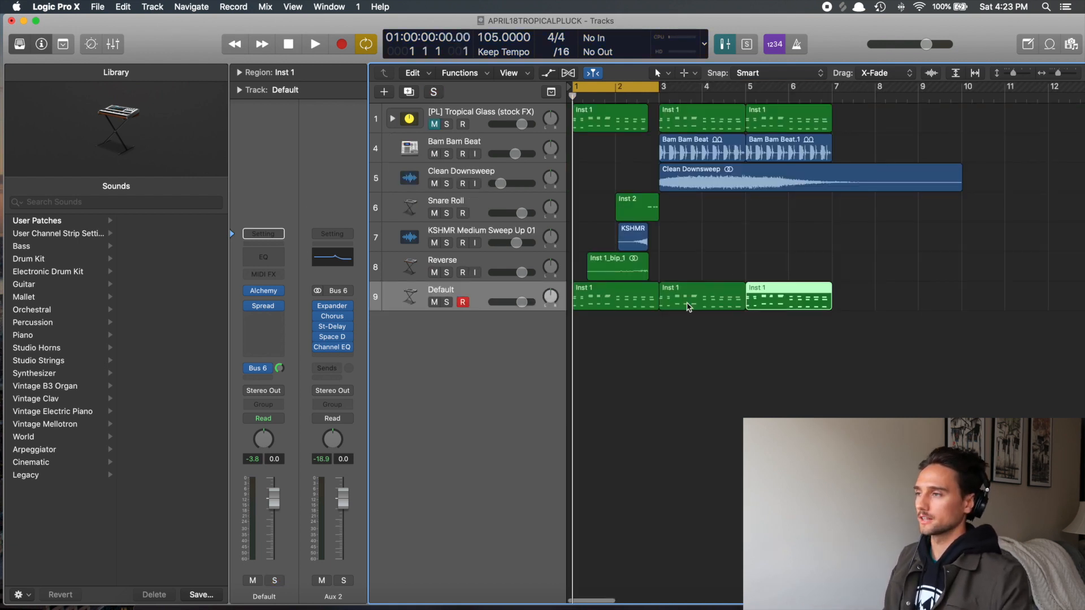
# Shorten the first Inst 1 region on the Default track to end level with the first Tropical Glass region.
pyautogui.click(688, 271)
pyautogui.press('super+Right')
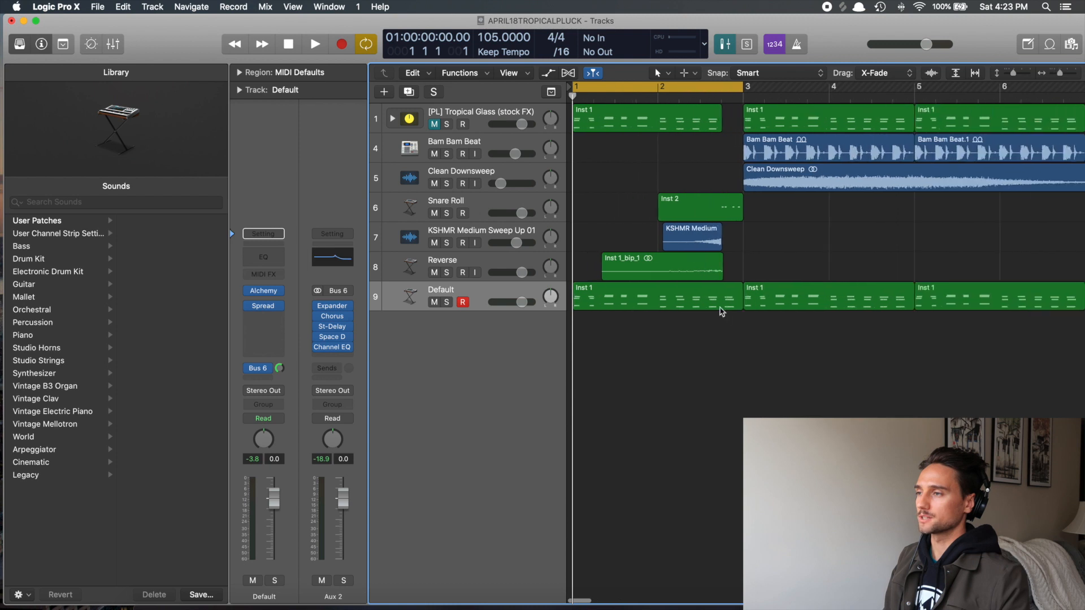
pyautogui.moveTo(735, 312); pyautogui.dragTo(722, 310)
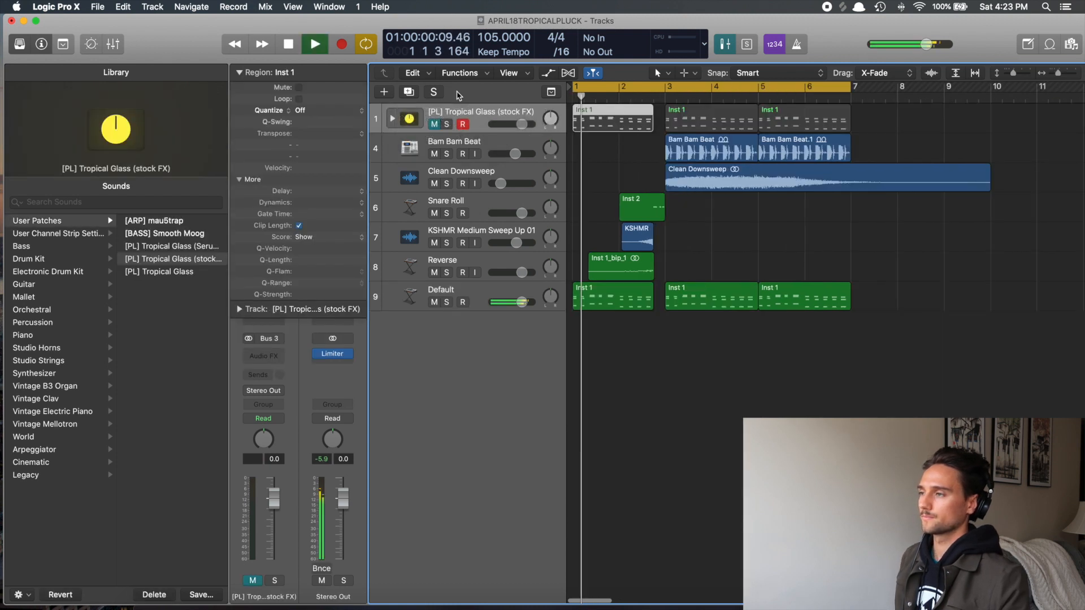
# Collapse the Region inspector and check the mixer's channel strips while the full arrangement plays.
pyautogui.press('super+Right')
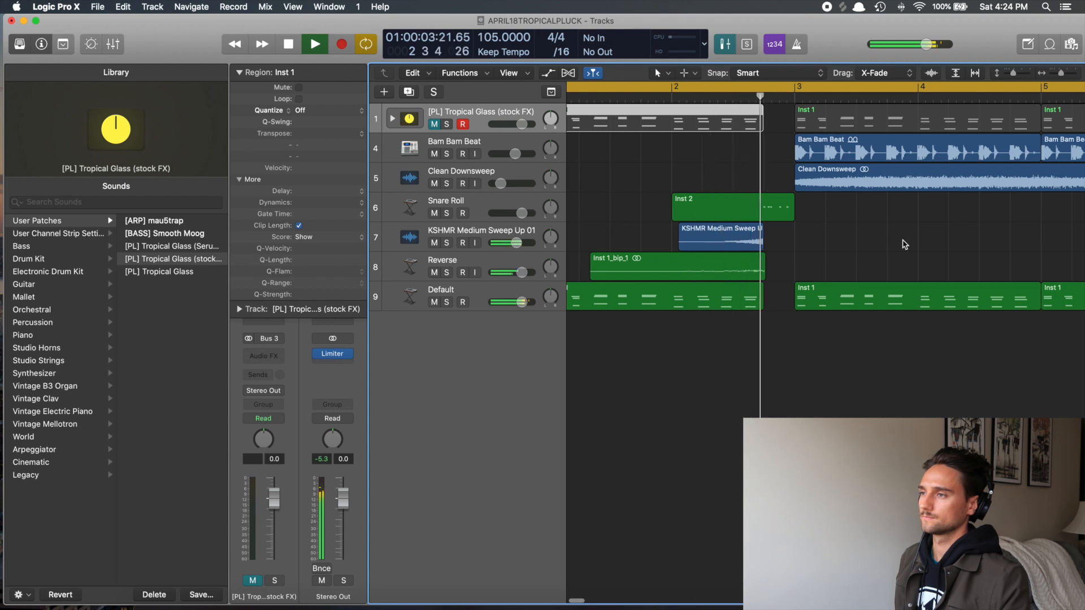
pyautogui.press('super+Left')
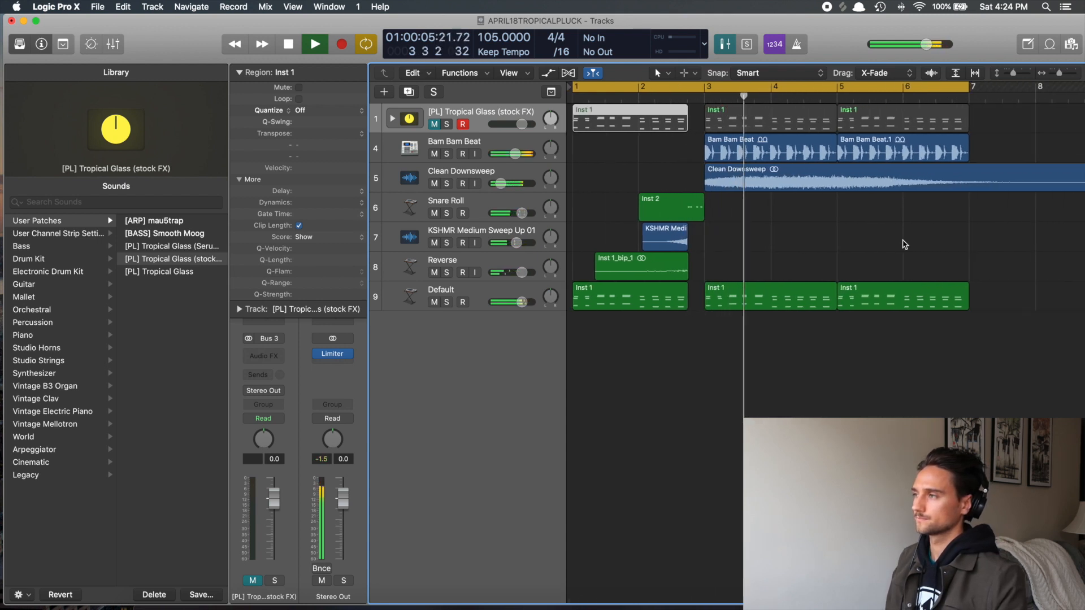
pyautogui.click(239, 72)
pyautogui.press('x')
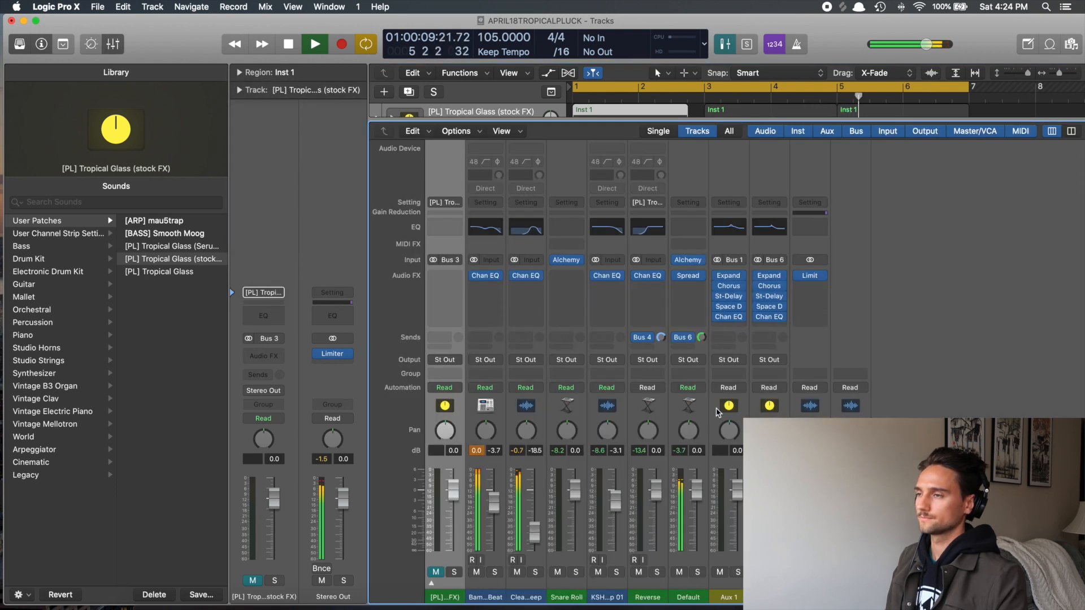
pyautogui.press('x')
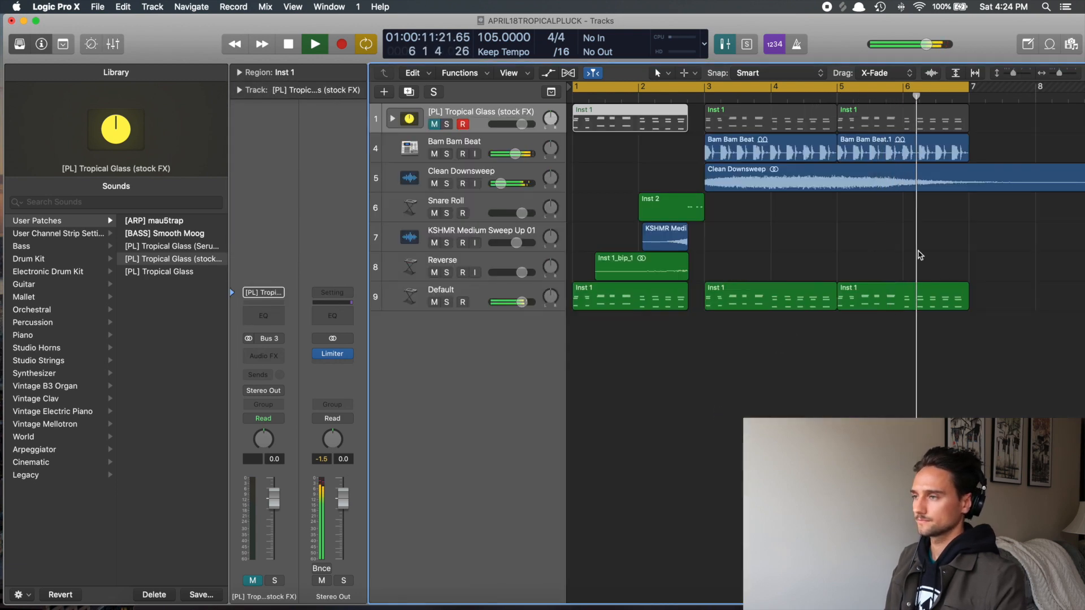
# Select the Default pluck track with its regions and solo it during playback.
pyautogui.press('d')
pyautogui.click(487, 299)
pyautogui.press('d')
pyautogui.press('s')
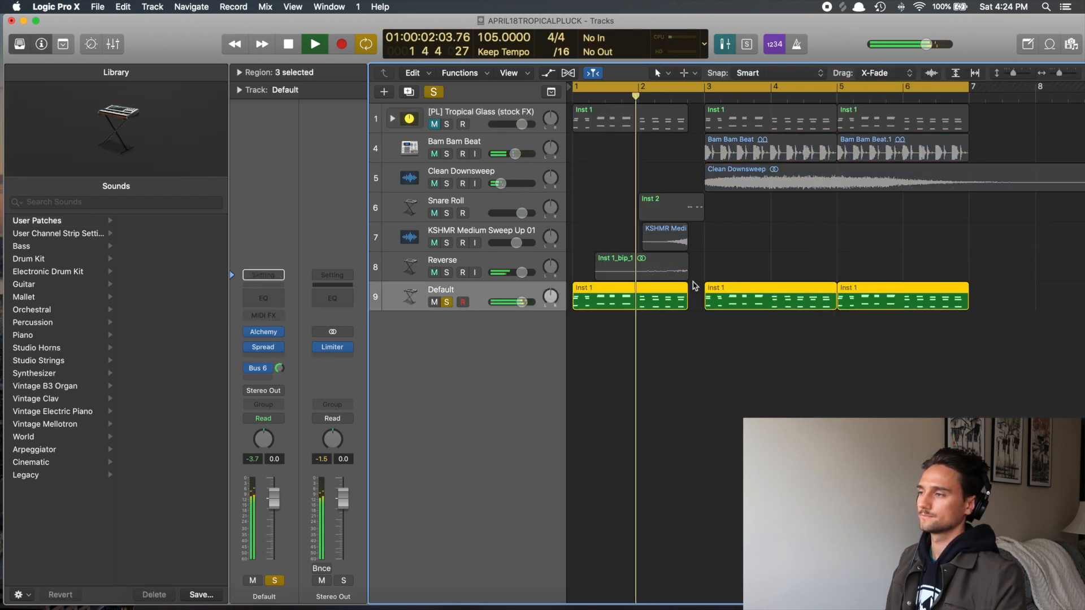